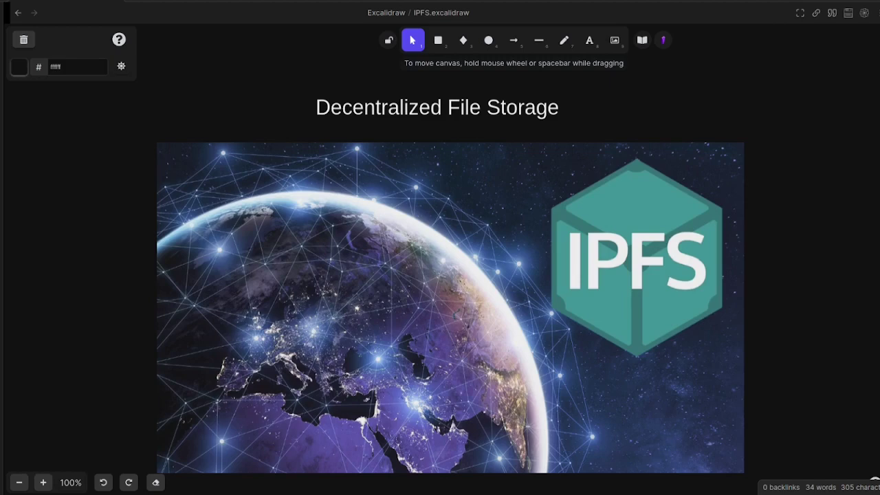
Draw a narrow horizontal rectangle across the upper part of the tall rectangle below the IPFS image.
{"action": "scroll", "coordinate": [459, 337], "scroll_direction": "down", "scroll_amount": 7}
{"action": "scroll", "coordinate": [459, 337], "scroll_direction": "up", "scroll_amount": 4}
{"action": "scroll", "coordinate": [457, 339], "scroll_direction": "down", "scroll_amount": 2}
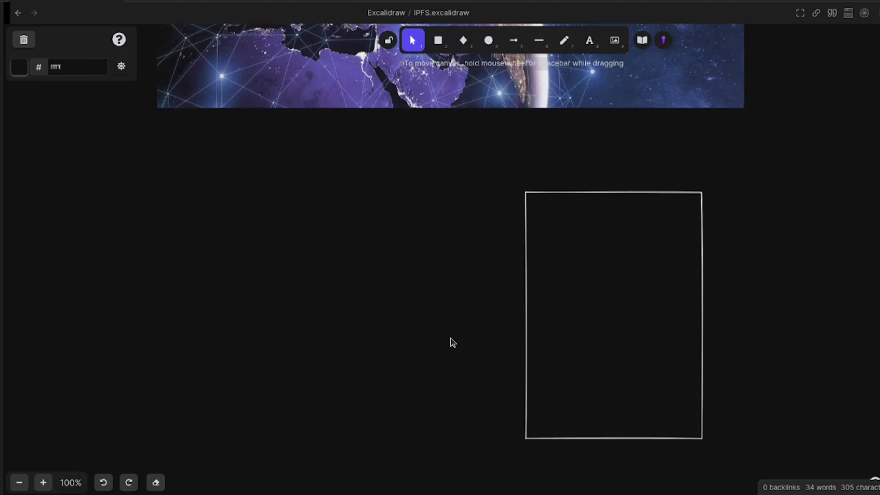
{"action": "scroll", "coordinate": [452, 342], "scroll_direction": "down", "scroll_amount": 1}
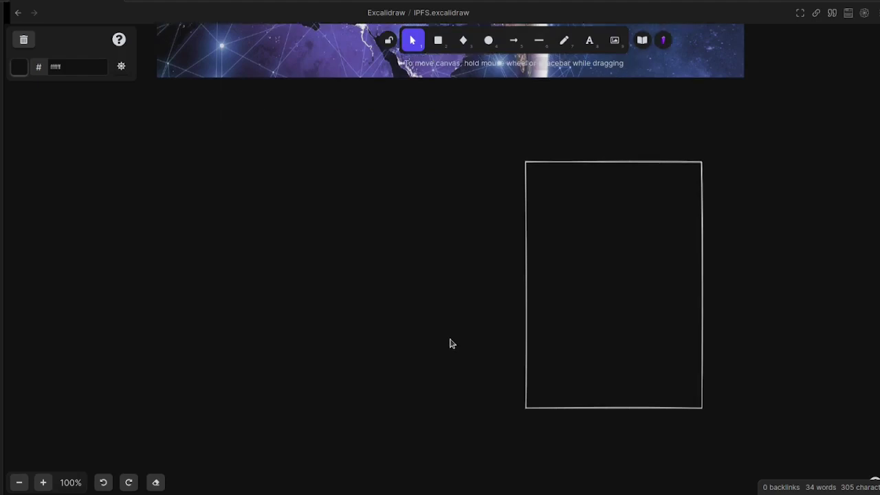
{"action": "left_click", "coordinate": [438, 40]}
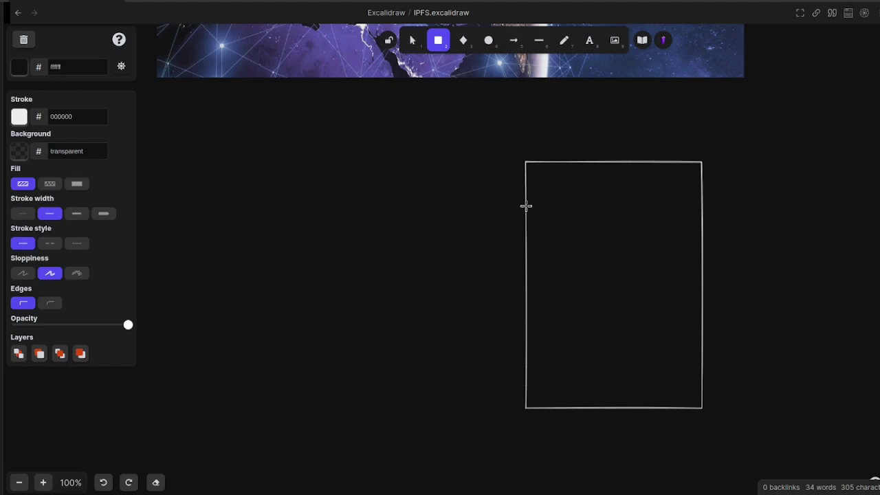
{"action": "left_click_drag", "start_coordinate": [524, 202], "coordinate": [592, 288]}
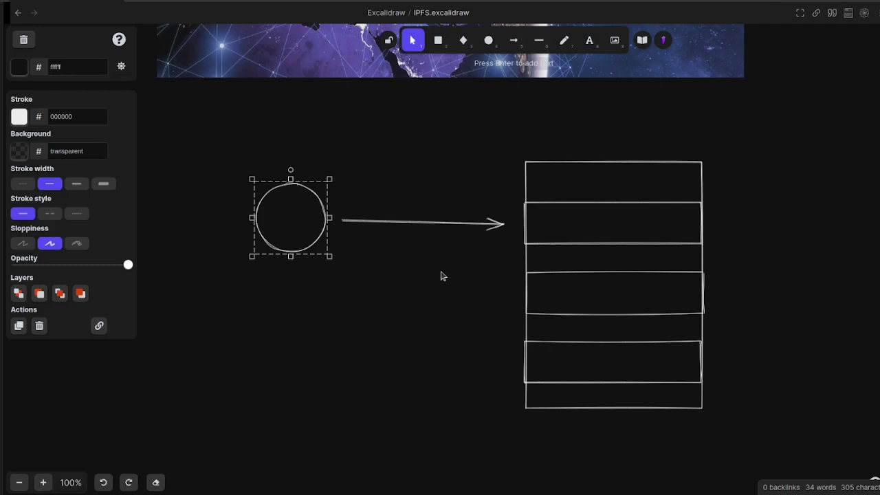
Cross out the arrow between the circle and the tall rectangle with two diagonal lines, shortening the longer line's lower end.
{"action": "left_click", "coordinate": [539, 40]}
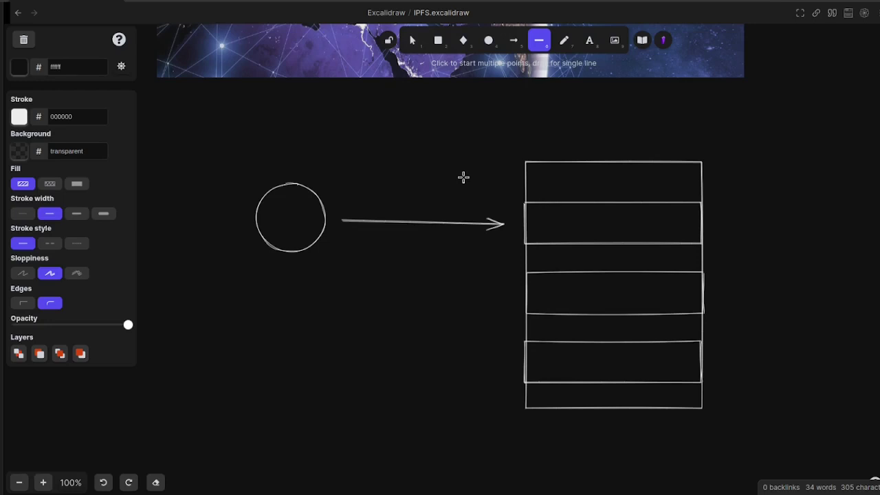
{"action": "mouse_move", "coordinate": [463, 178]}
{"action": "left_mouse_down"}
{"action": "mouse_move", "coordinate": [359, 305]}
{"action": "mouse_move", "coordinate": [355, 296]}
{"action": "left_mouse_up"}
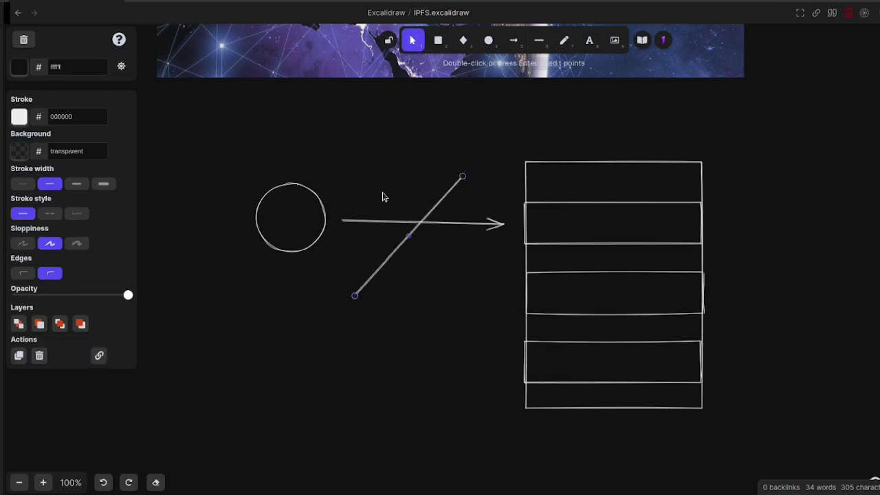
{"action": "left_click", "coordinate": [538, 40]}
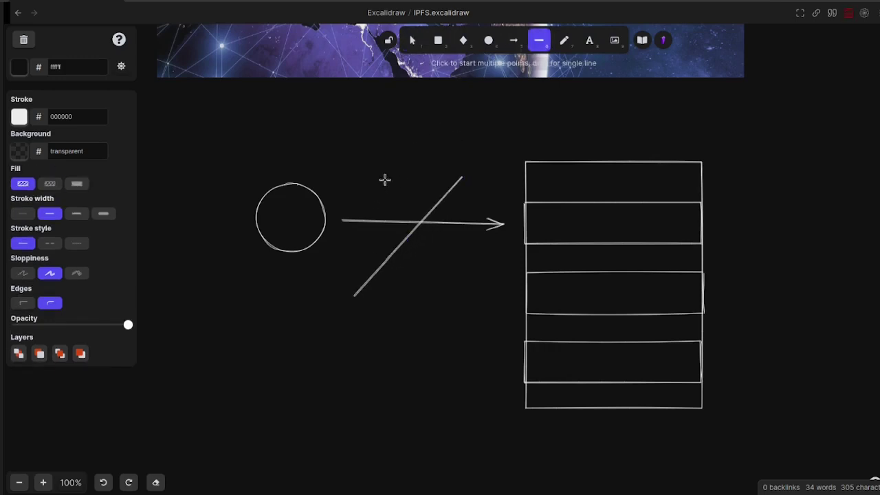
{"action": "mouse_move", "coordinate": [385, 179]}
{"action": "left_mouse_down"}
{"action": "mouse_move", "coordinate": [467, 318]}
{"action": "mouse_move", "coordinate": [450, 261]}
{"action": "left_mouse_up"}
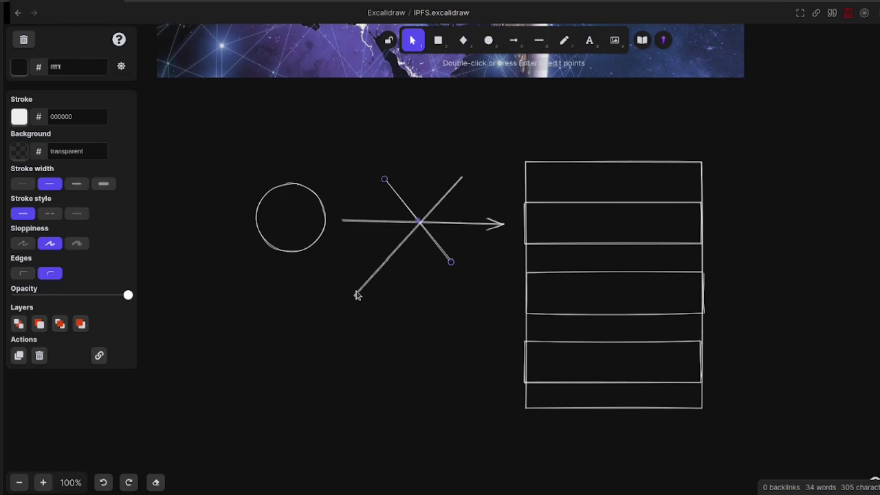
{"action": "left_click", "coordinate": [354, 294]}
{"action": "left_click_drag", "start_coordinate": [355, 295], "coordinate": [379, 261]}
{"action": "left_click", "coordinate": [580, 149]}
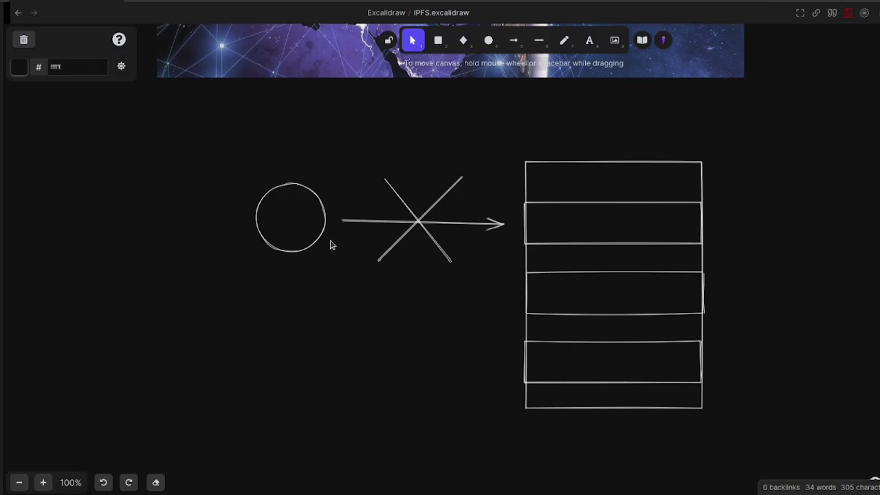
Draw a horizontal arrow leading away from the right side of the tall rectangle, level with its upper compartment.
{"action": "left_click", "coordinate": [516, 44]}
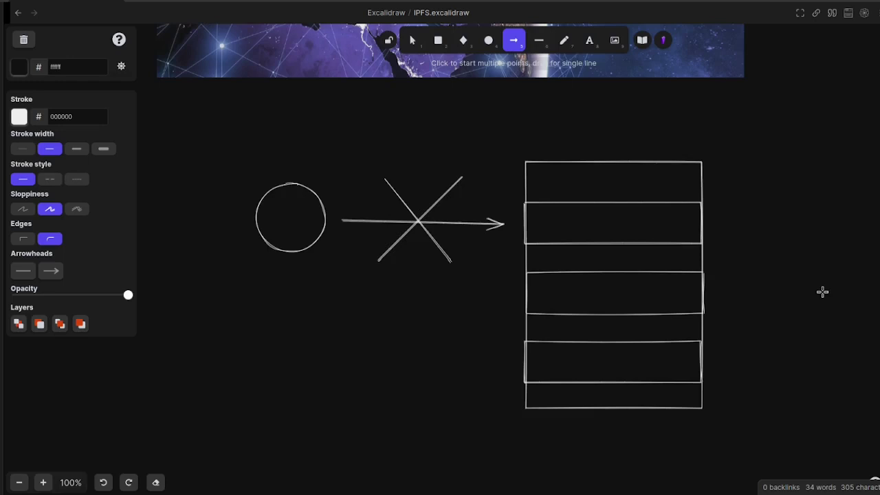
{"action": "mouse_move", "coordinate": [766, 291]}
{"action": "left_mouse_down"}
{"action": "mouse_move", "coordinate": [521, 306]}
{"action": "mouse_move", "coordinate": [624, 242]}
{"action": "mouse_move", "coordinate": [693, 240]}
{"action": "mouse_move", "coordinate": [706, 259]}
{"action": "left_mouse_up"}
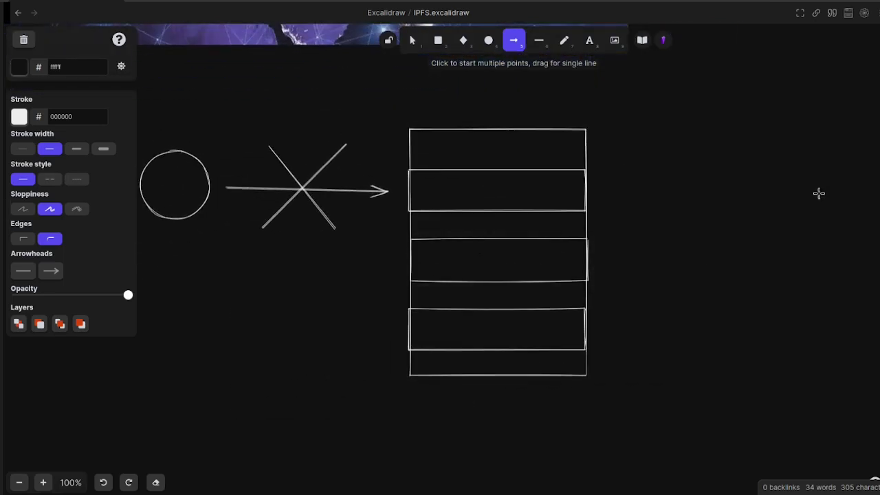
{"action": "scroll", "coordinate": [759, 211], "scroll_direction": "right", "scroll_amount": 3}
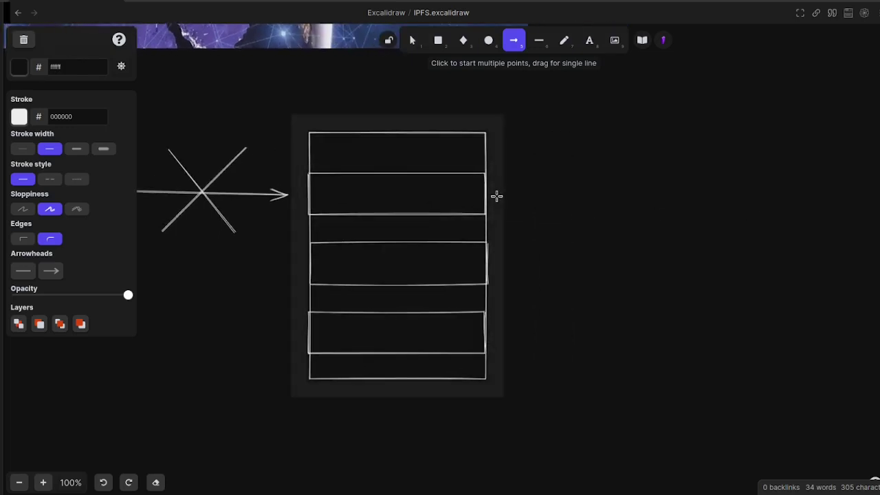
{"action": "left_click_drag", "start_coordinate": [497, 195], "coordinate": [627, 198]}
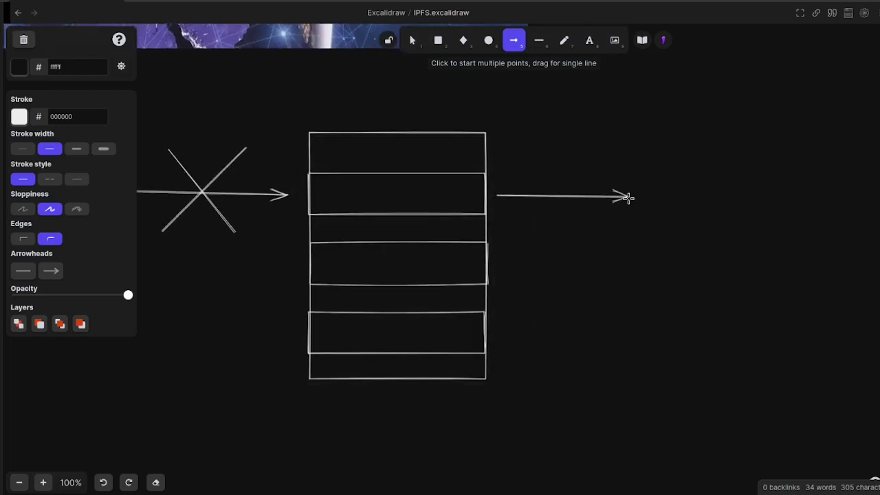
Draw a circle and position it at the tip of the arrow to the right of the tall rectangle.
{"action": "left_click", "coordinate": [489, 40]}
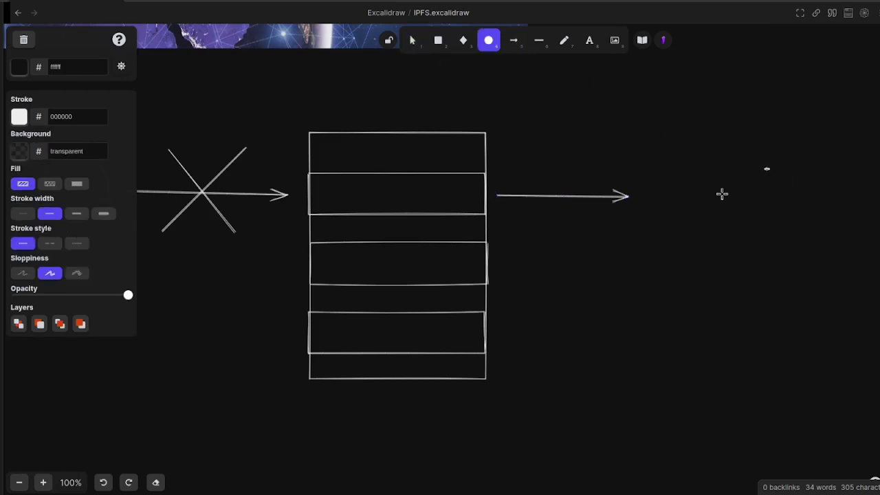
{"action": "left_click_drag", "start_coordinate": [722, 194], "coordinate": [659, 270]}
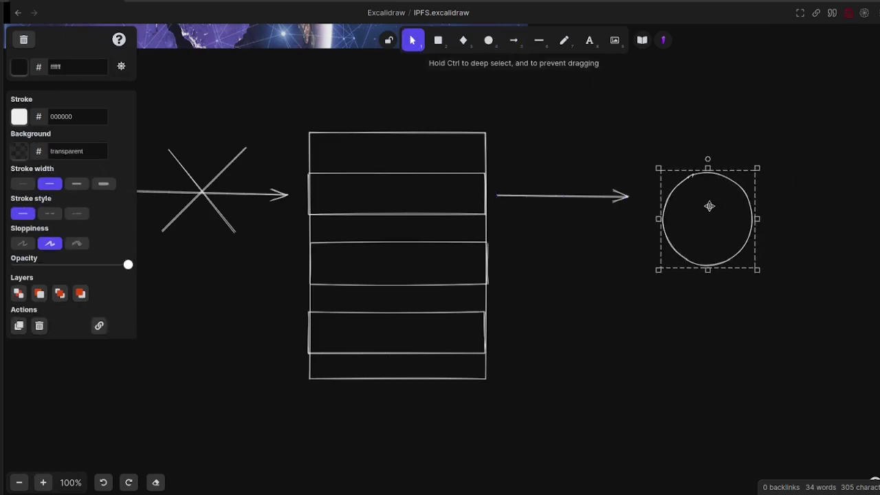
{"action": "left_click_drag", "start_coordinate": [709, 206], "coordinate": [687, 199]}
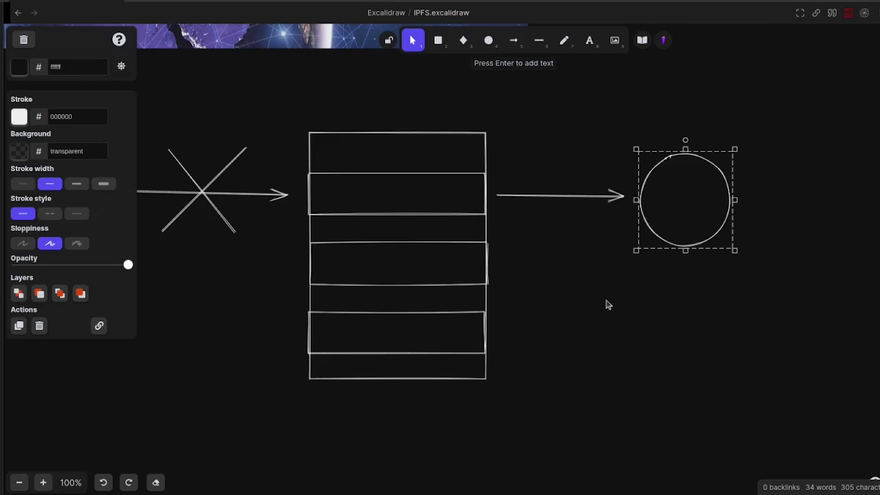
Draw two equal circles side by side below the tall rectangle and connect them with an arrow from left to right.
{"action": "left_click_drag", "start_coordinate": [608, 305], "coordinate": [784, 211]}
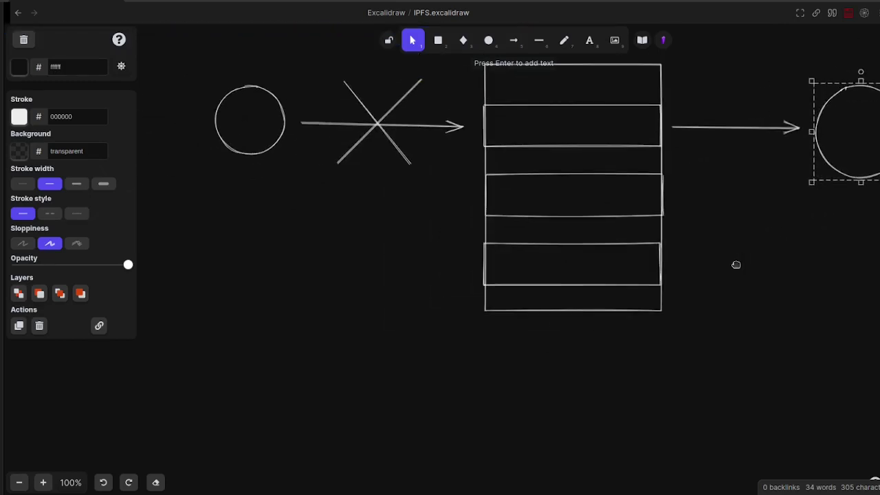
{"action": "scroll", "coordinate": [691, 257], "scroll_direction": "up", "scroll_amount": 1}
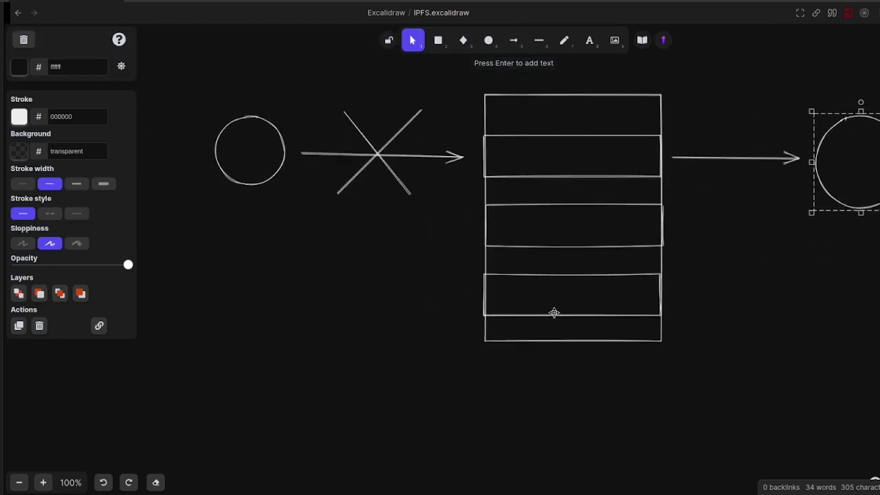
{"action": "scroll", "coordinate": [543, 289], "scroll_direction": "down", "scroll_amount": 4}
{"action": "left_click", "coordinate": [488, 43]}
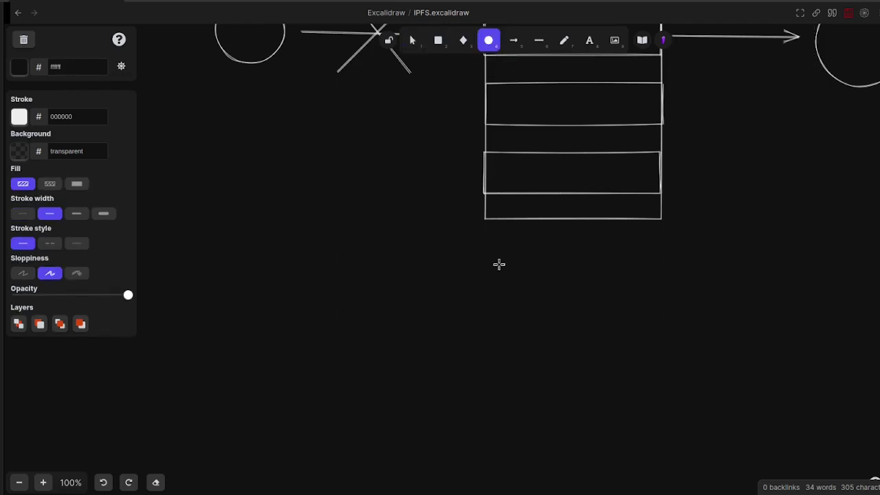
{"action": "left_click_drag", "start_coordinate": [505, 249], "coordinate": [429, 327]}
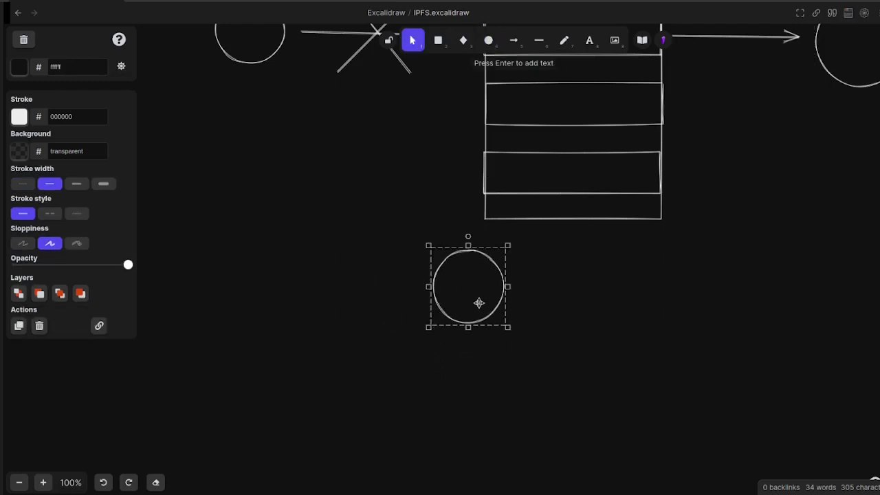
{"action": "left_click_drag", "start_coordinate": [478, 303], "coordinate": [662, 295]}
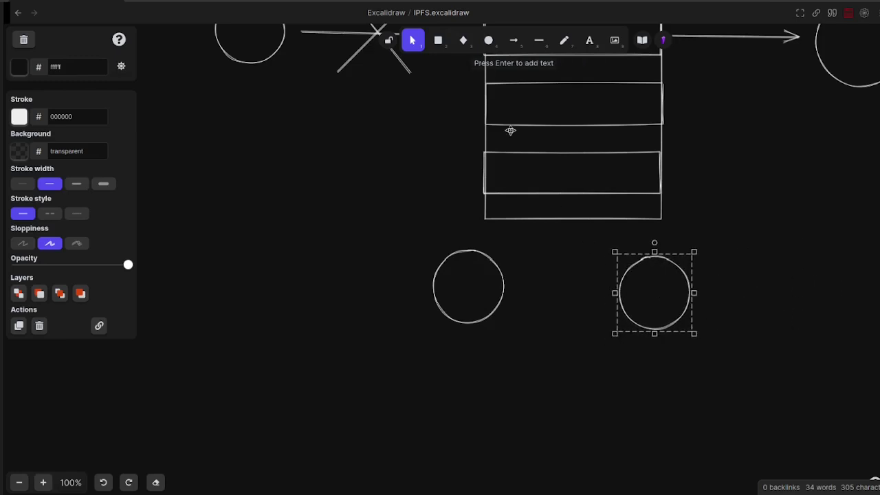
{"action": "left_click", "coordinate": [515, 41]}
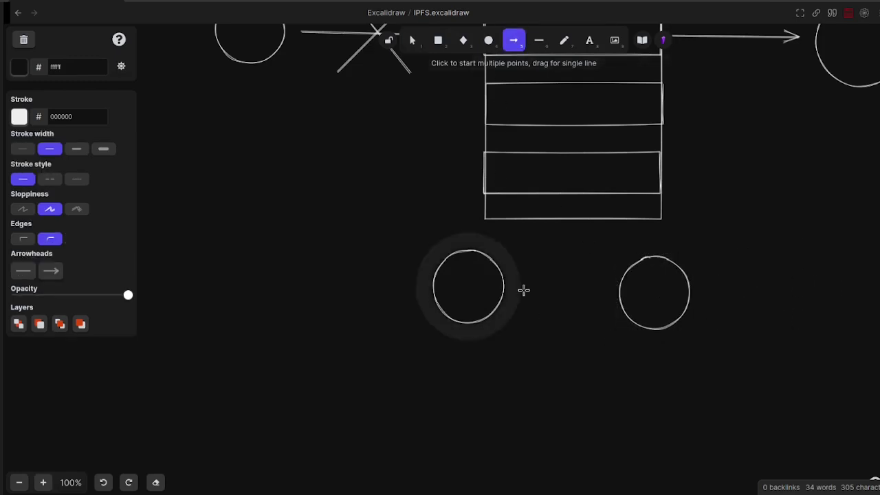
{"action": "left_click_drag", "start_coordinate": [524, 290], "coordinate": [612, 284]}
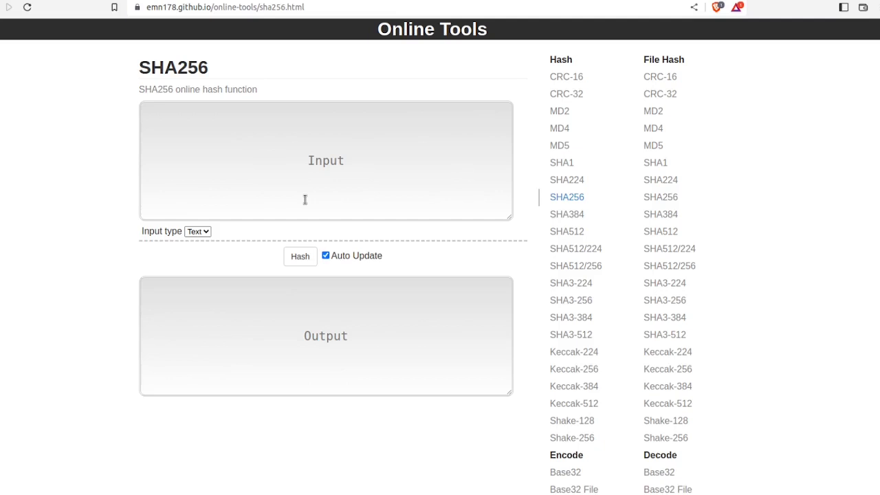
Generate the SHA256 hash of the text "input" in the online hash tool and highlight the output hash.
{"action": "left_click", "coordinate": [267, 151]}
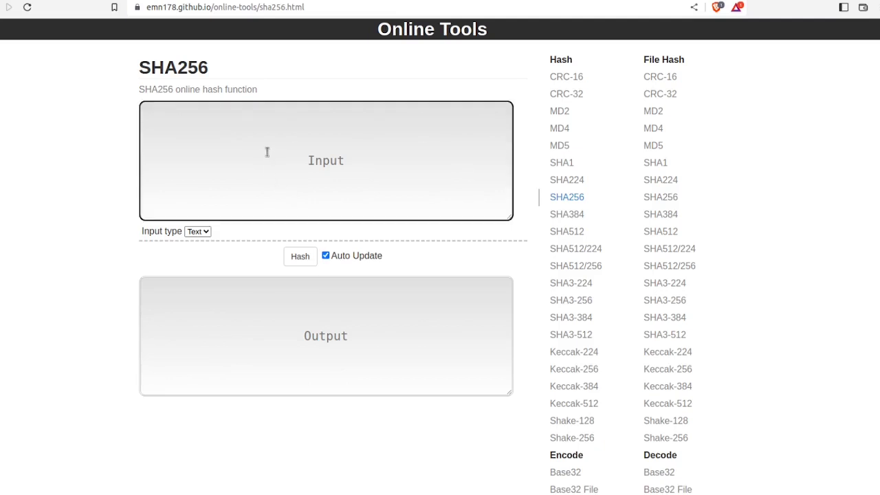
{"action": "type", "text": "input"}
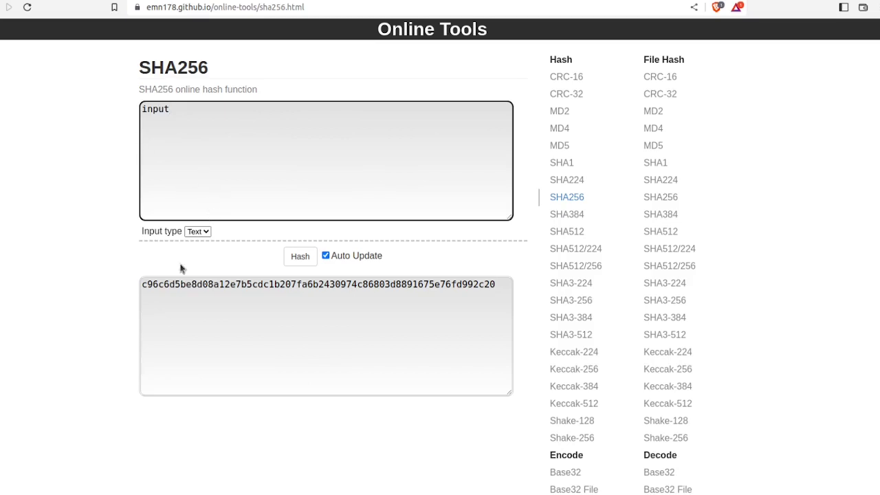
{"action": "left_click_drag", "start_coordinate": [142, 285], "coordinate": [495, 284]}
{"action": "left_click", "coordinate": [417, 352]}
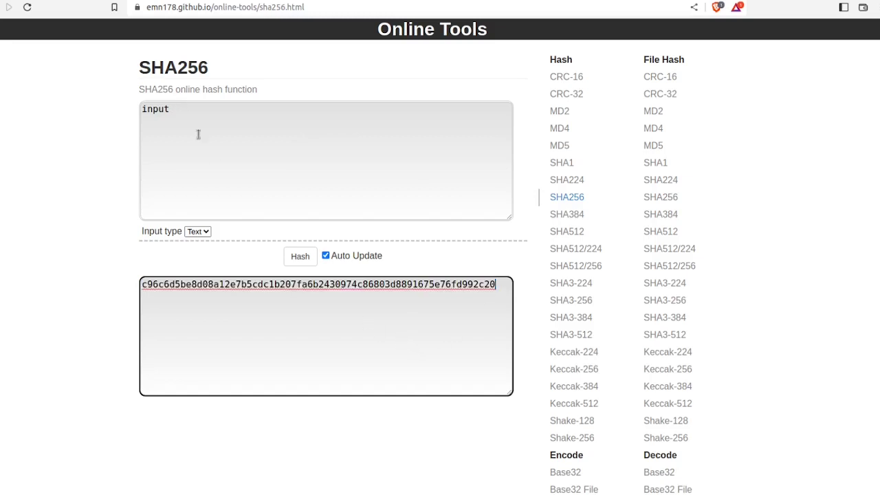
Replace the first letter of the hash input with "a" so the text reads "anput".
{"action": "left_click", "coordinate": [191, 112]}
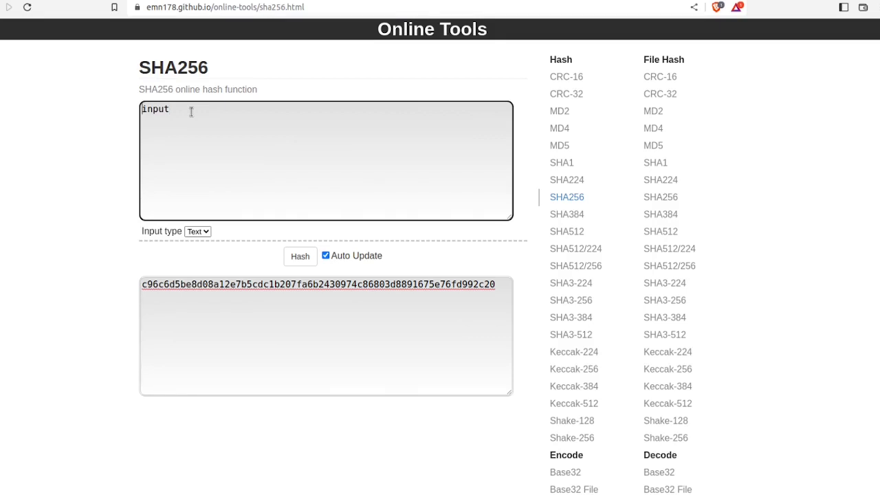
{"action": "key", "text": "Right"}
{"action": "key", "text": "BackSpace"}
{"action": "type", "text": "a"}
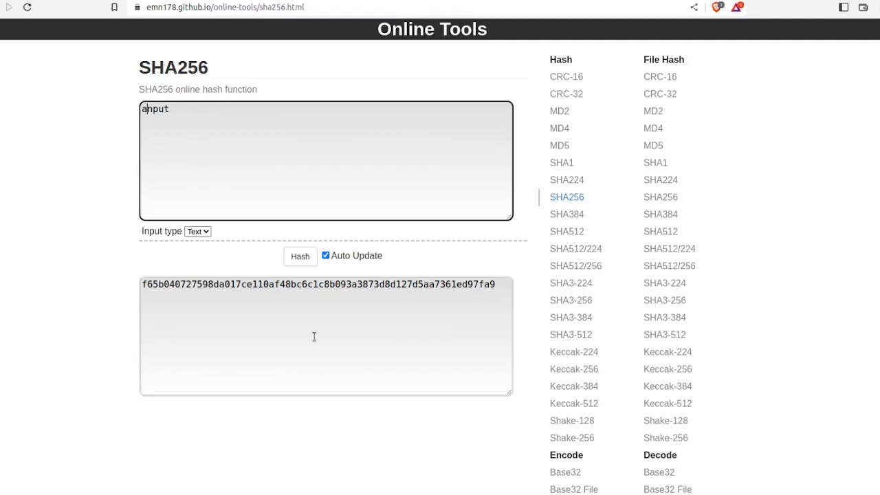
Examine the SHA256 output hash against the input text "anput", highlighting each in turn.
{"action": "double_click", "coordinate": [362, 282]}
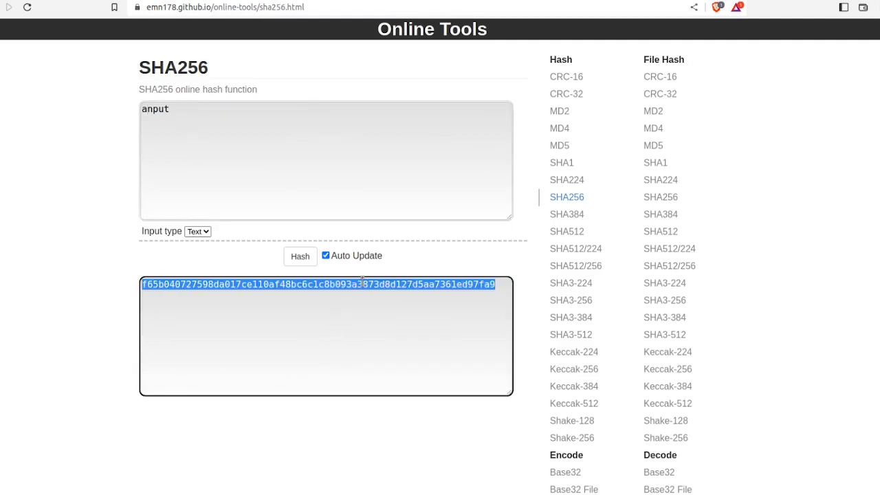
{"action": "double_click", "coordinate": [149, 110]}
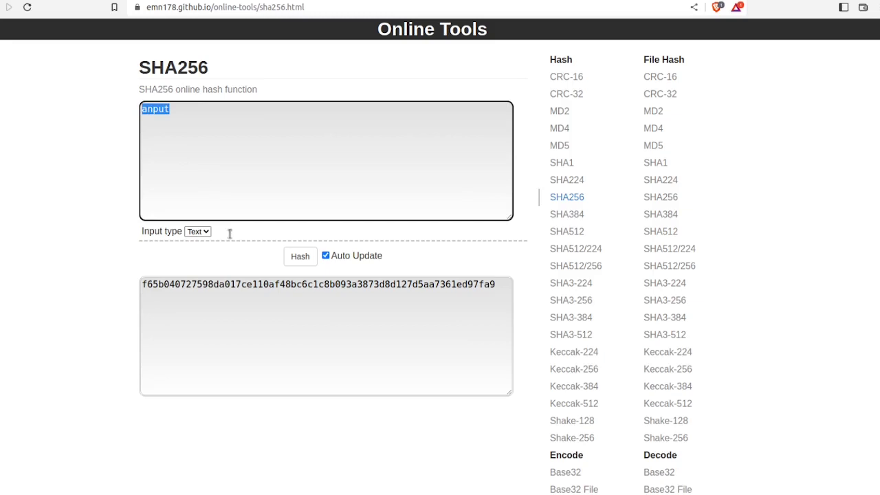
{"action": "left_click", "coordinate": [167, 172]}
{"action": "double_click", "coordinate": [198, 284]}
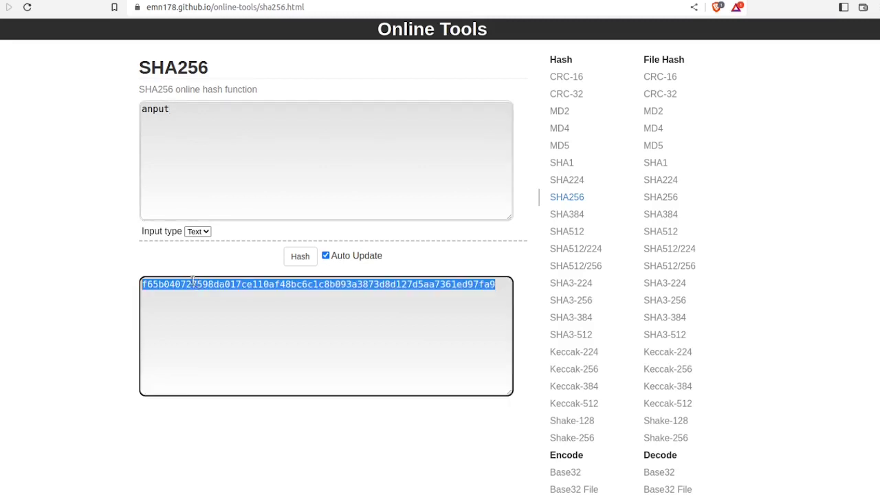
{"action": "double_click", "coordinate": [287, 284]}
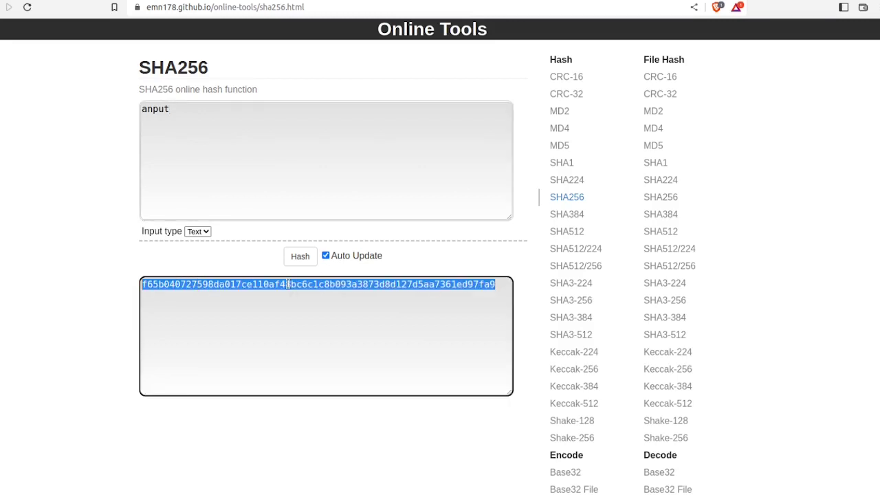
{"action": "double_click", "coordinate": [154, 109]}
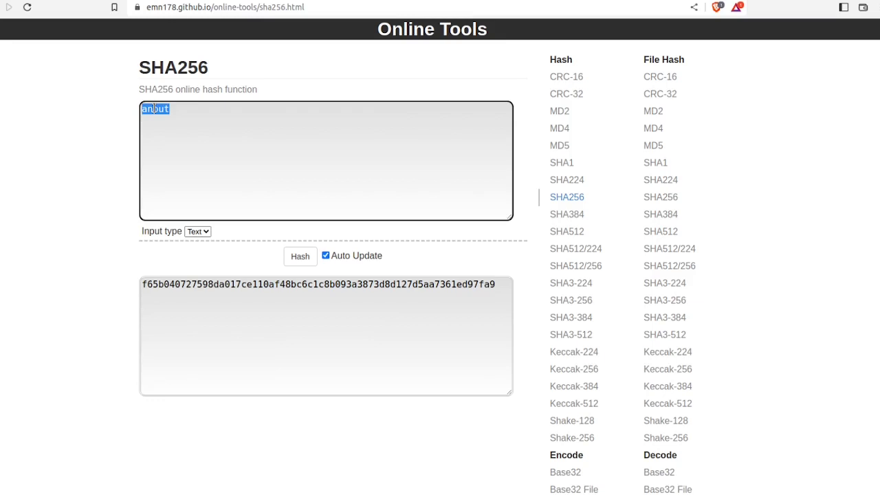
Switch back to the Excalidraw drawing and deselect the arrow between the two circles.
{"action": "left_click", "coordinate": [139, 9]}
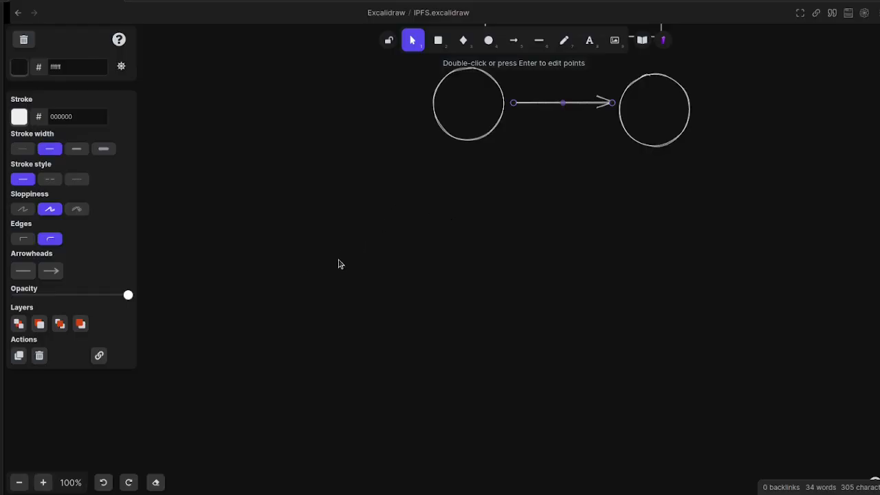
{"action": "left_click", "coordinate": [419, 232]}
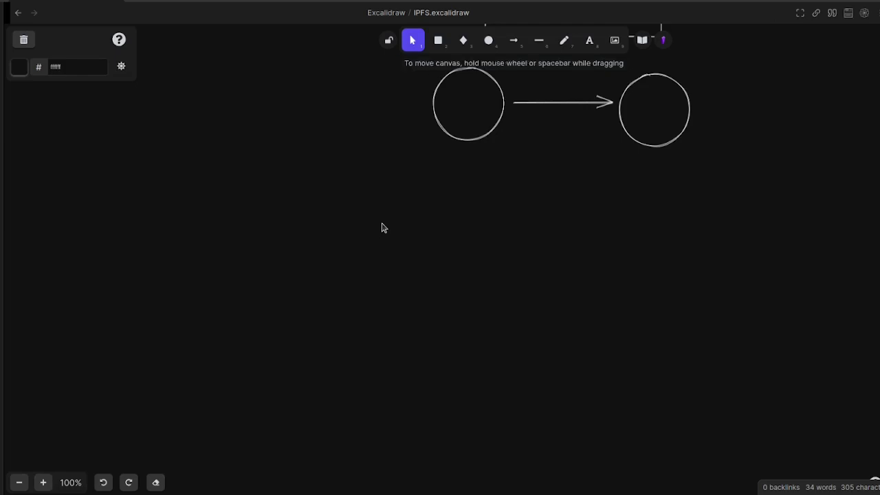
Add the text "CID = Content Identifier" below the two circles joined by the arrow.
{"action": "double_click", "coordinate": [382, 228]}
{"action": "type", "text": "CID "}
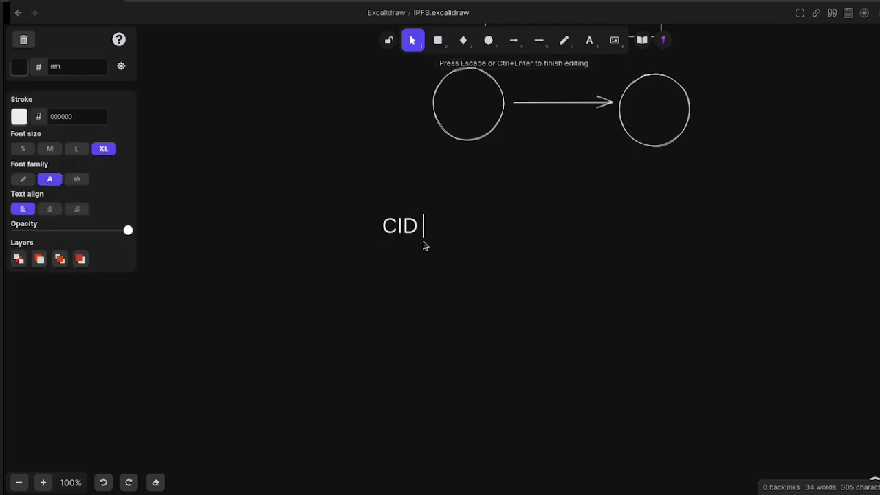
{"action": "type", "text": "= Con"}
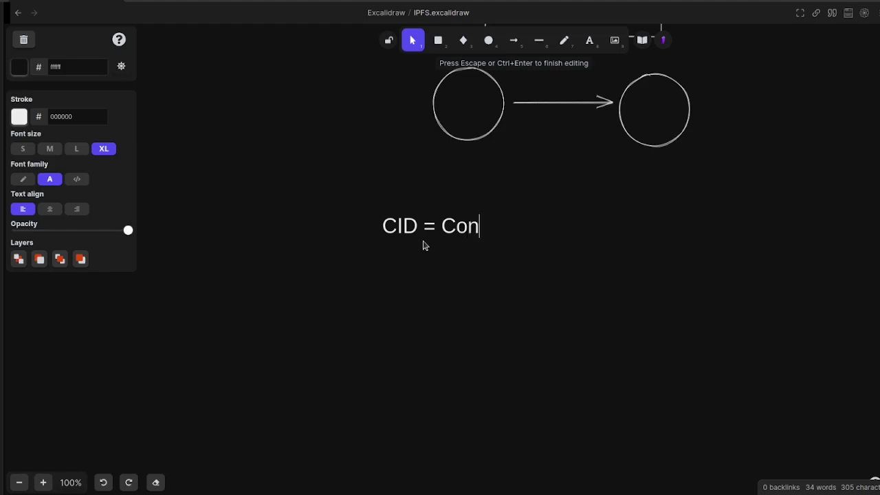
{"action": "type", "text": "tenti"}
{"action": "key", "text": "BackSpace"}
{"action": "type", "text": "Id"}
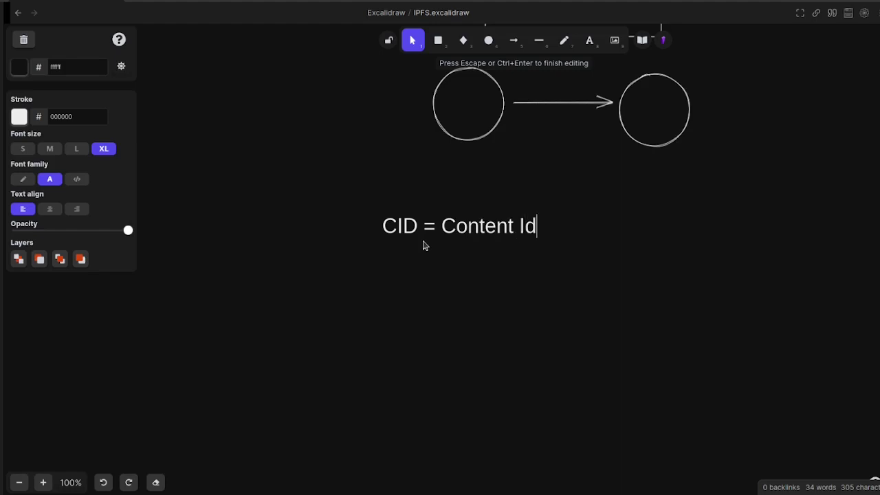
{"action": "type", "text": "entifier"}
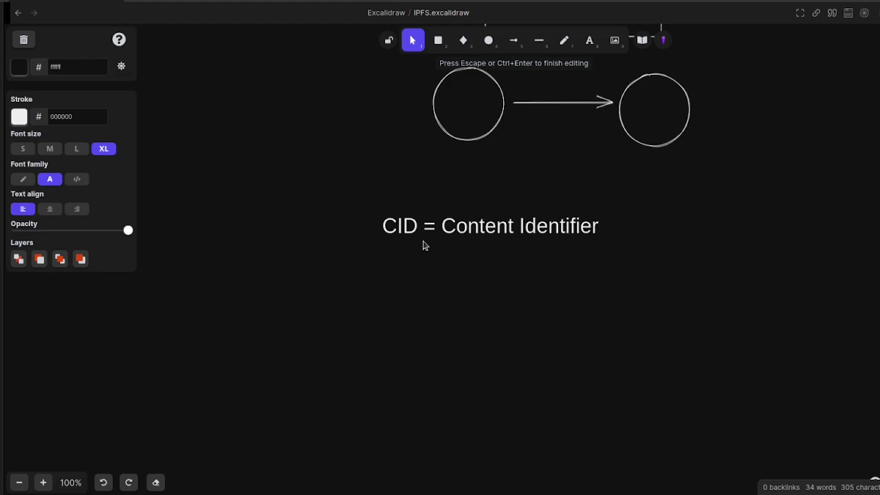
{"action": "key", "text": "Escape"}
{"action": "double_click", "coordinate": [502, 231]}
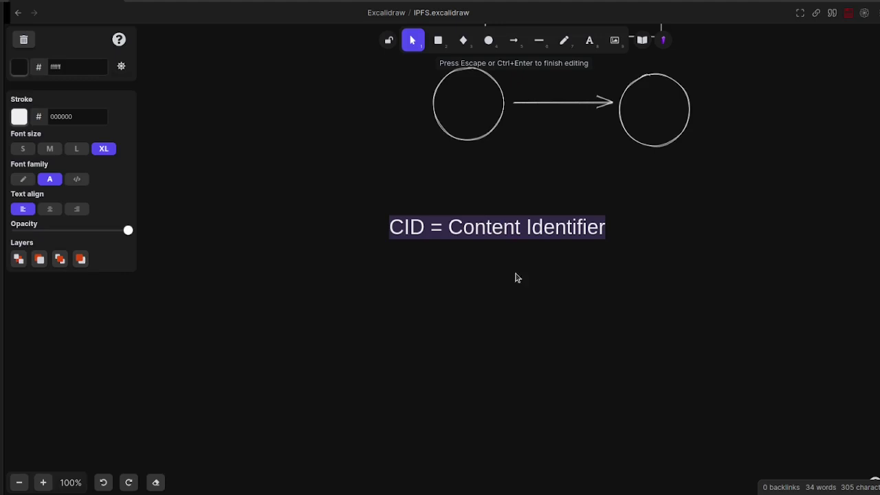
{"action": "left_click", "coordinate": [505, 285]}
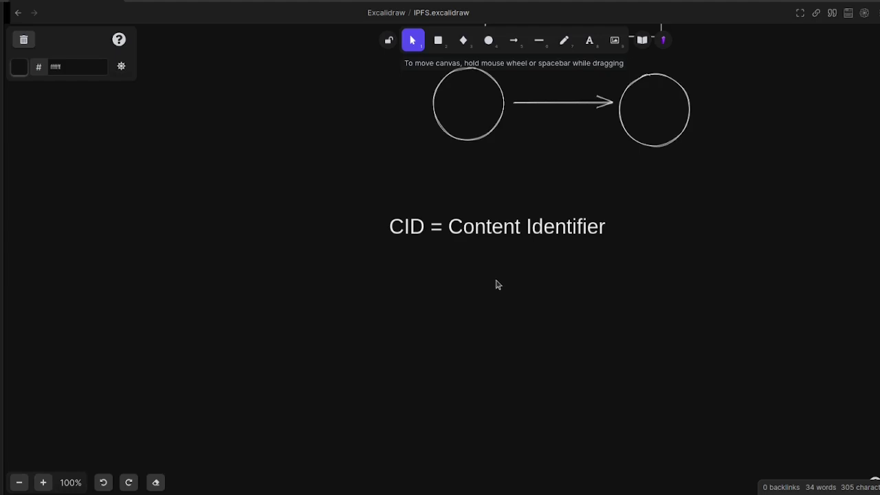
Draw three circles below the CID text and connect them in a chain with two straight lines.
{"action": "scroll", "coordinate": [497, 285], "scroll_direction": "down", "scroll_amount": 3}
{"action": "left_click", "coordinate": [539, 40]}
{"action": "left_click_drag", "start_coordinate": [491, 317], "coordinate": [441, 317]}
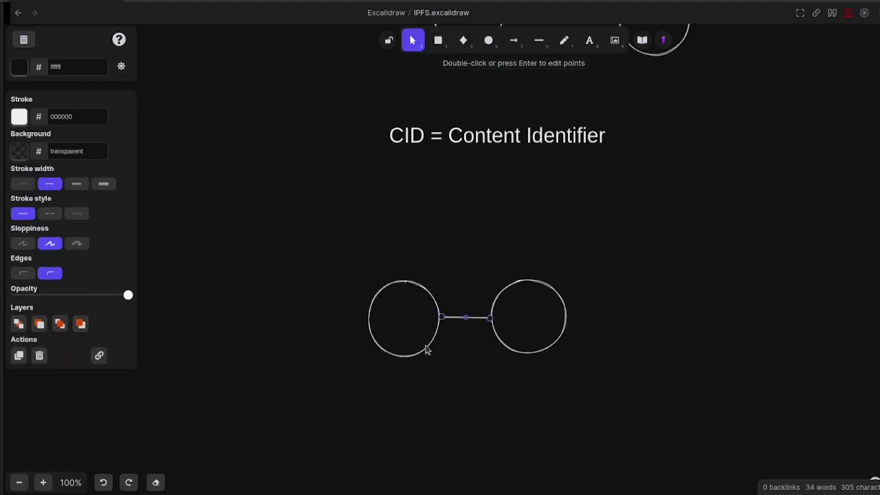
{"action": "left_click", "coordinate": [412, 242]}
{"action": "left_click", "coordinate": [539, 40]}
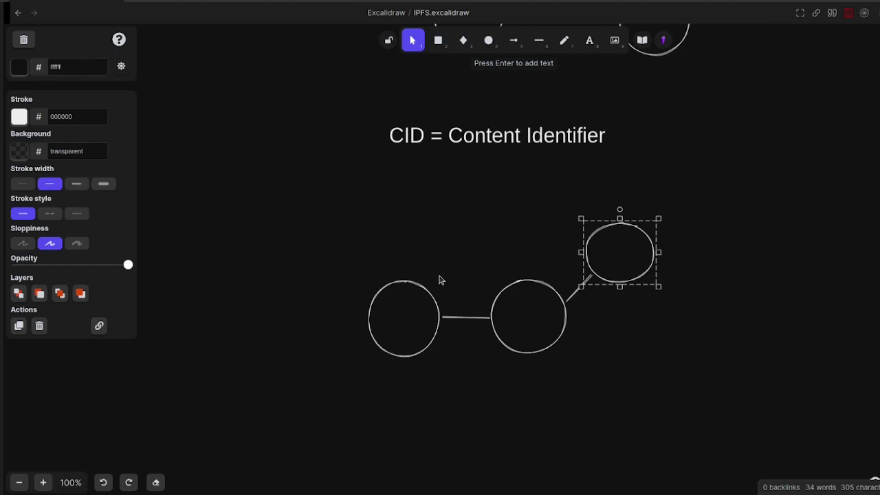
{"action": "left_click", "coordinate": [440, 280]}
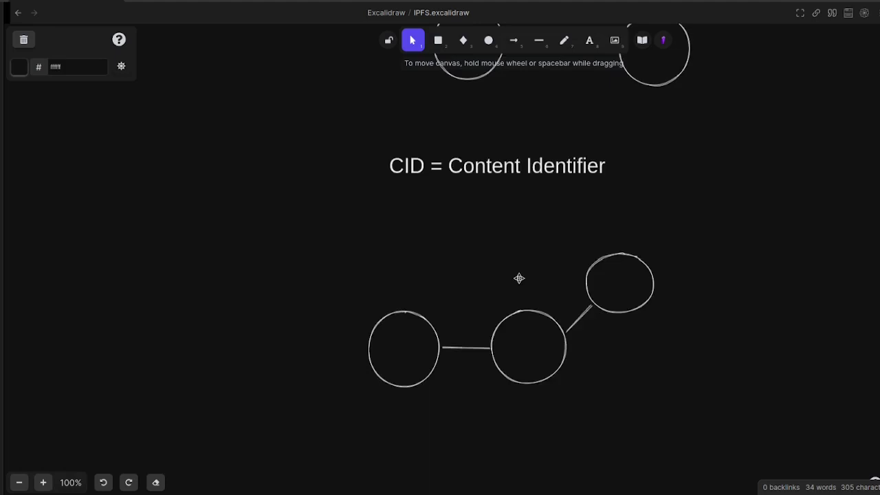
{"action": "scroll", "coordinate": [519, 278], "scroll_direction": "up", "scroll_amount": 5}
{"action": "scroll", "coordinate": [536, 310], "scroll_direction": "down", "scroll_amount": 3}
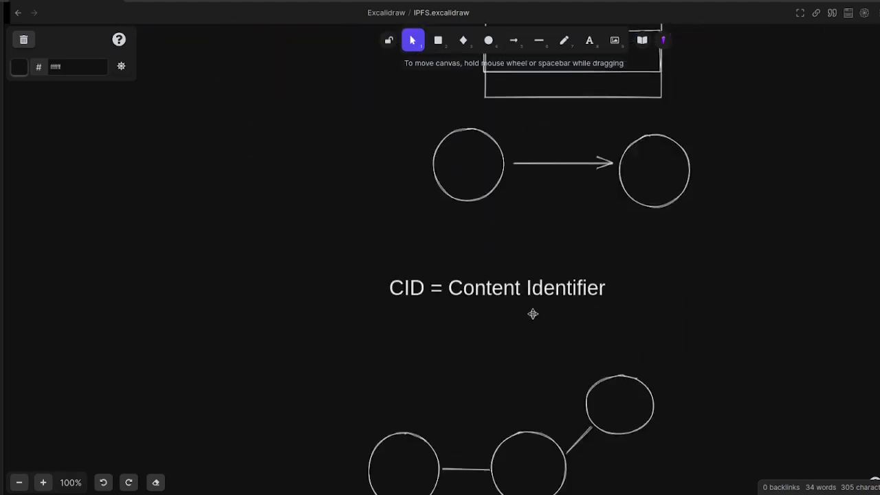
{"action": "scroll", "coordinate": [533, 313], "scroll_direction": "down", "scroll_amount": 2}
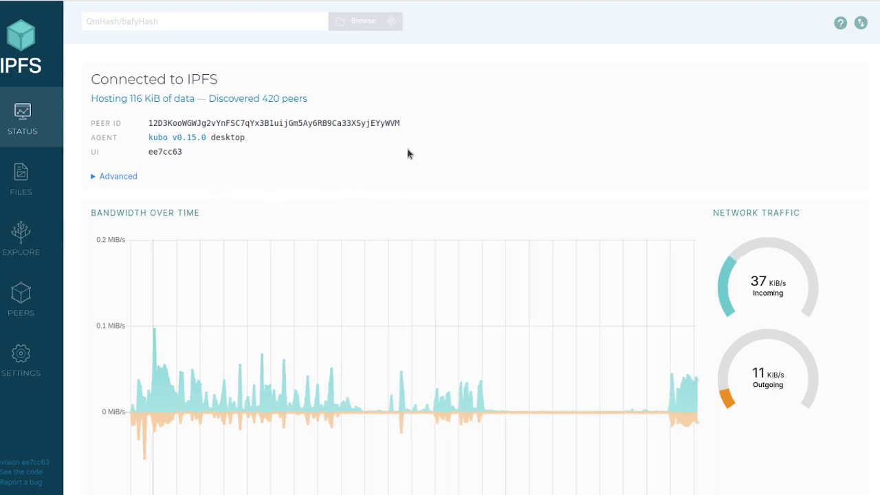
Import the file weusertm_ipfs_cluster.jpeg into the files of the local IPFS node.
{"action": "scroll", "coordinate": [394, 143], "scroll_direction": "down", "scroll_amount": 1}
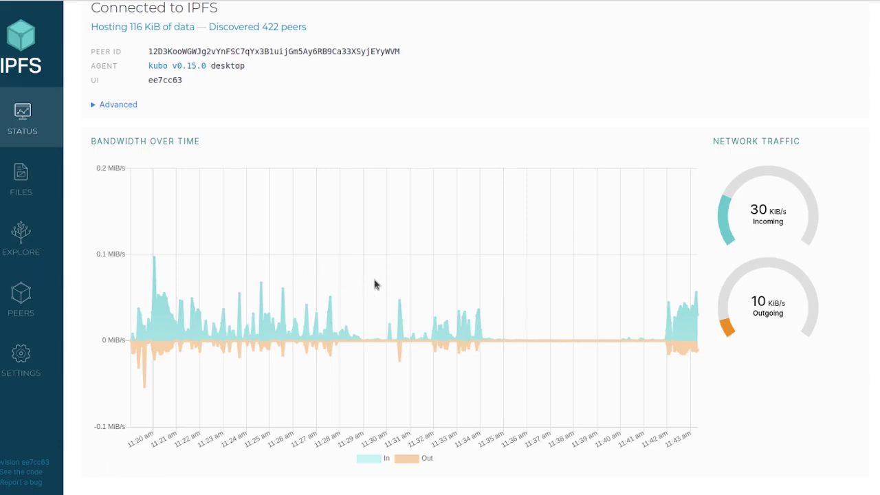
{"action": "scroll", "coordinate": [38, 186], "scroll_direction": "up", "scroll_amount": 1}
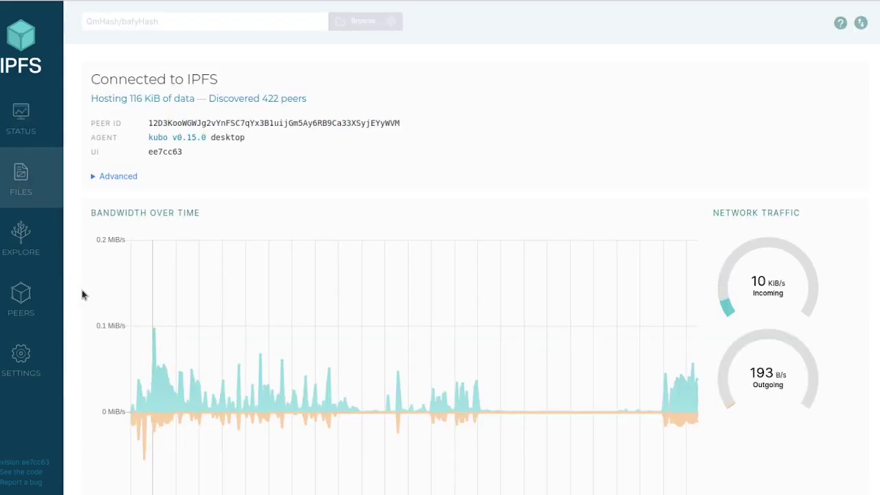
{"action": "left_click", "coordinate": [29, 160]}
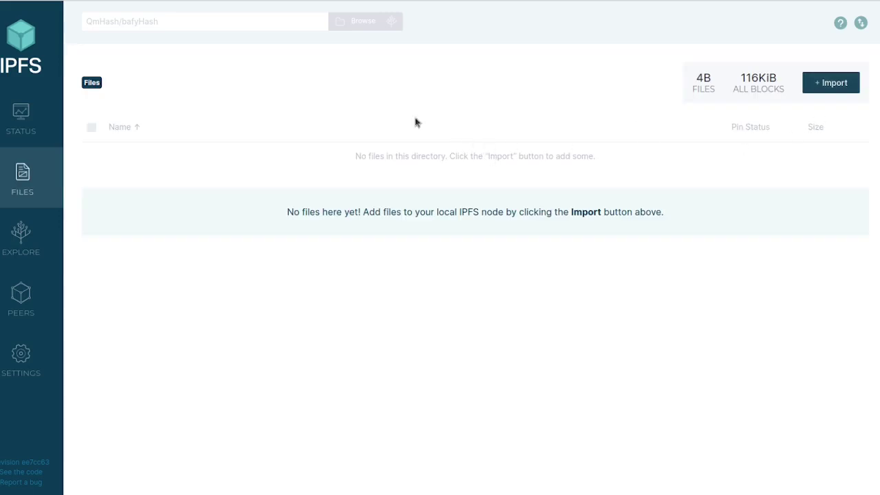
{"action": "left_click", "coordinate": [815, 92]}
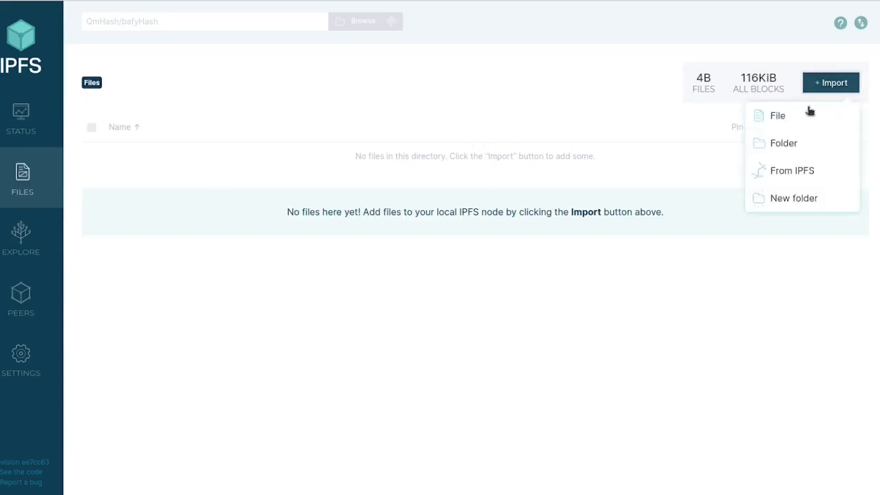
{"action": "left_click", "coordinate": [750, 118]}
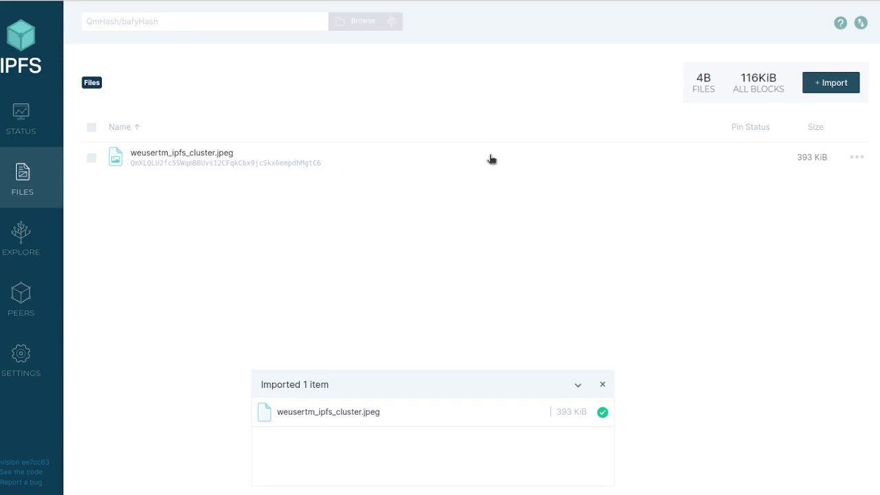
Preview the imported image weusertm_ipfs_cluster.jpeg and return to the file list.
{"action": "left_click", "coordinate": [252, 171]}
{"action": "scroll", "coordinate": [568, 236], "scroll_direction": "down", "scroll_amount": 2}
{"action": "scroll", "coordinate": [568, 236], "scroll_direction": "up", "scroll_amount": 3}
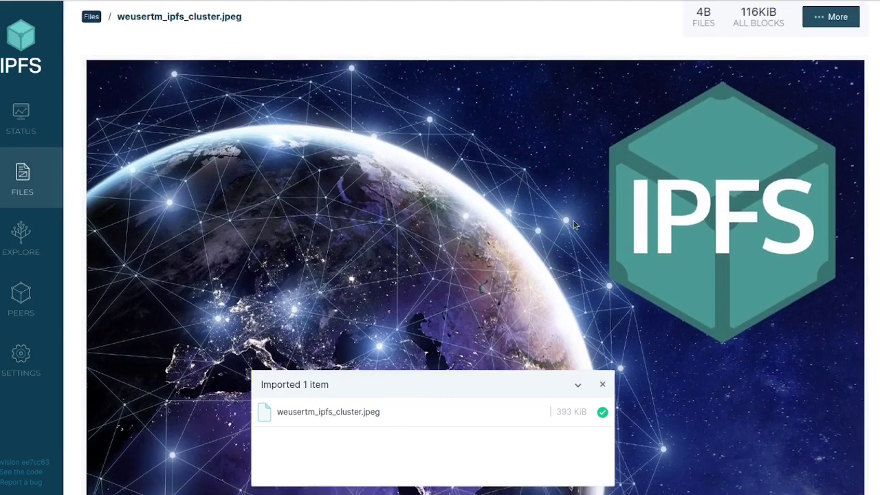
{"action": "key", "text": "alt+Left"}
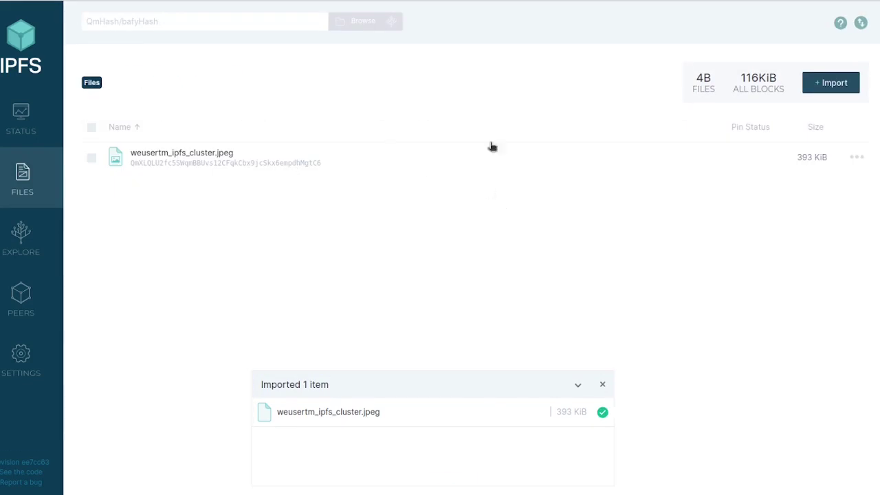
Generate a share link for weusertm_ipfs_cluster.jpeg and copy it.
{"action": "left_click", "coordinate": [854, 157]}
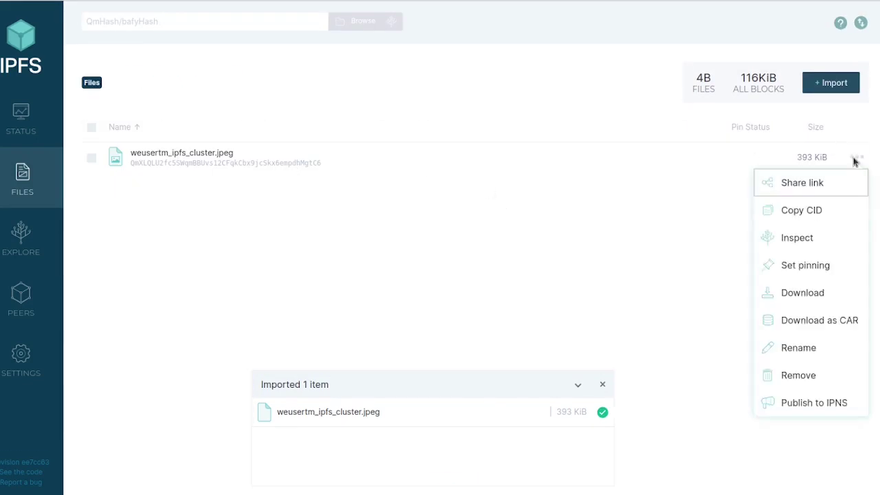
{"action": "left_click", "coordinate": [812, 184]}
{"action": "left_click", "coordinate": [396, 270]}
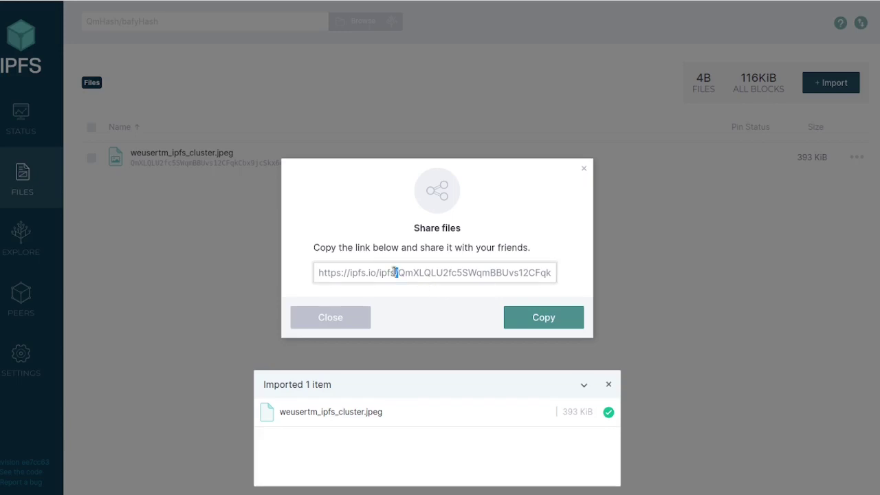
{"action": "left_click", "coordinate": [541, 317]}
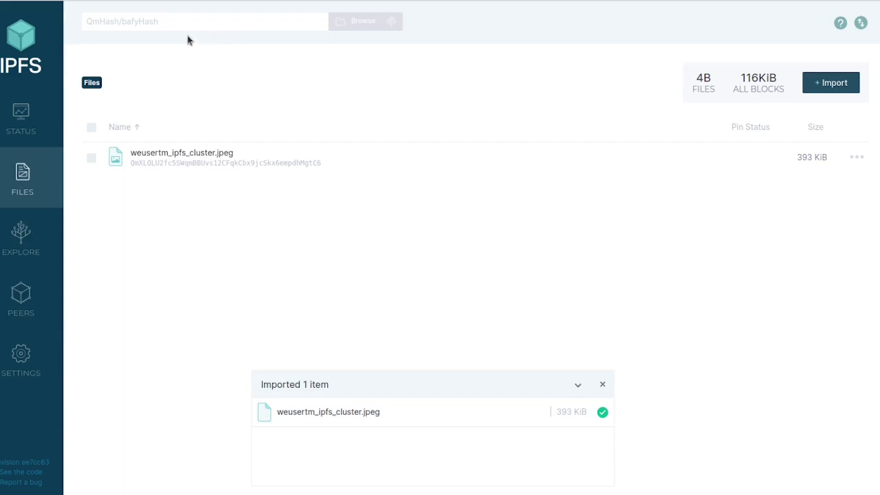
{"action": "left_click", "coordinate": [169, 17]}
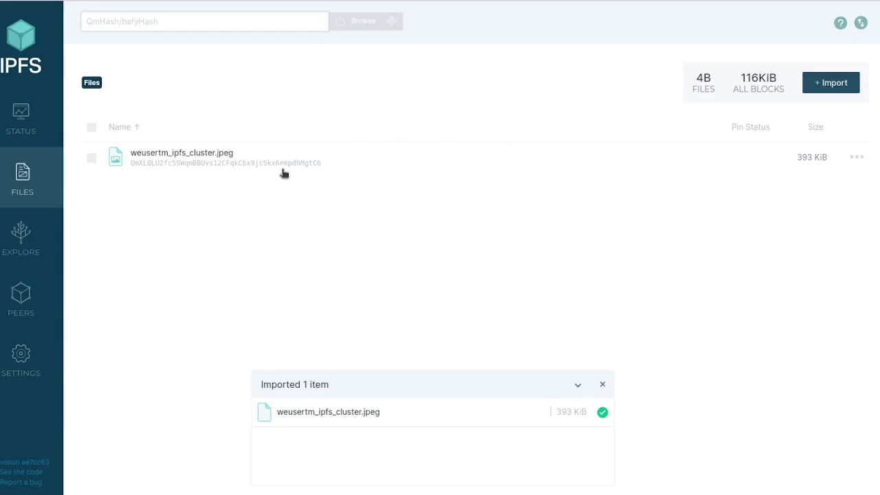
Pin weusertm_ipfs_cluster.jpeg to the local node.
{"action": "left_click", "coordinate": [857, 157]}
{"action": "left_click", "coordinate": [820, 273]}
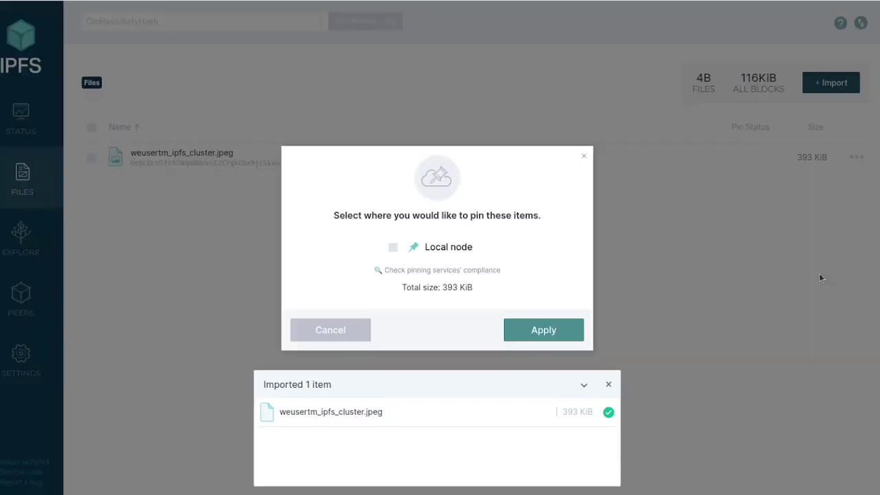
{"action": "left_click", "coordinate": [419, 249]}
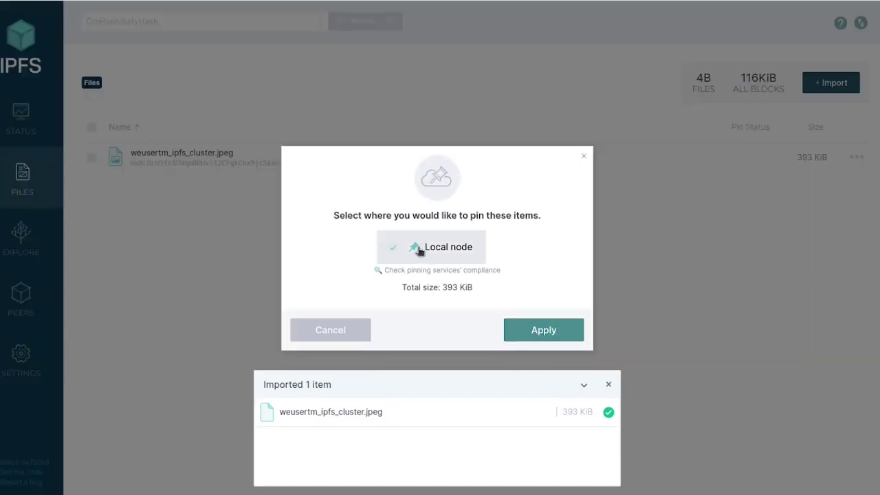
{"action": "left_click", "coordinate": [553, 329]}
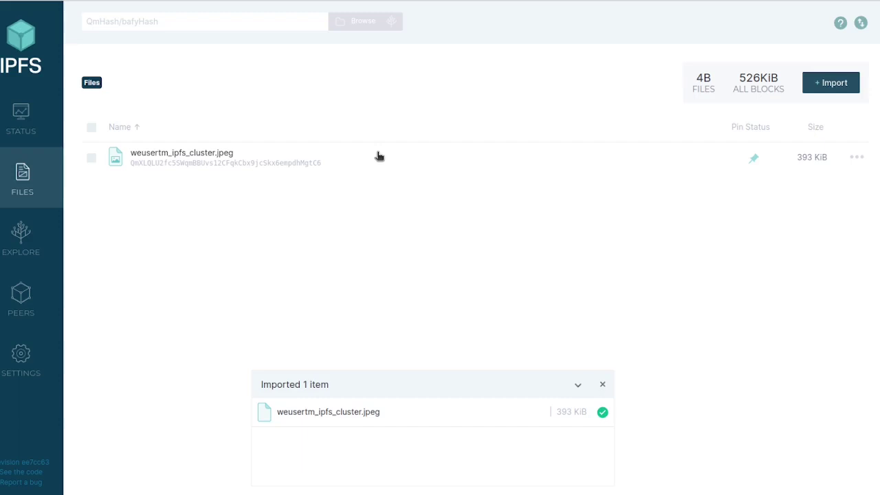
{"action": "left_click", "coordinate": [344, 168]}
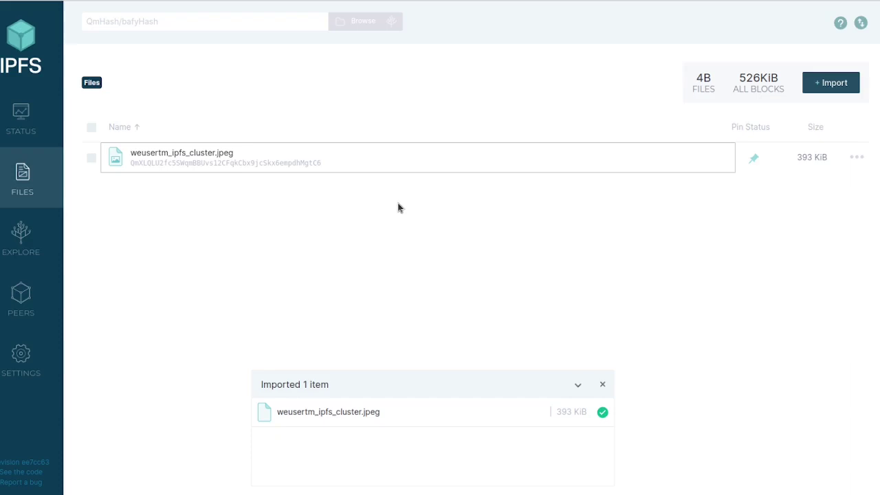
Look through the list of connected peers and check the node's status page.
{"action": "left_click", "coordinate": [52, 260]}
{"action": "left_click", "coordinate": [22, 299]}
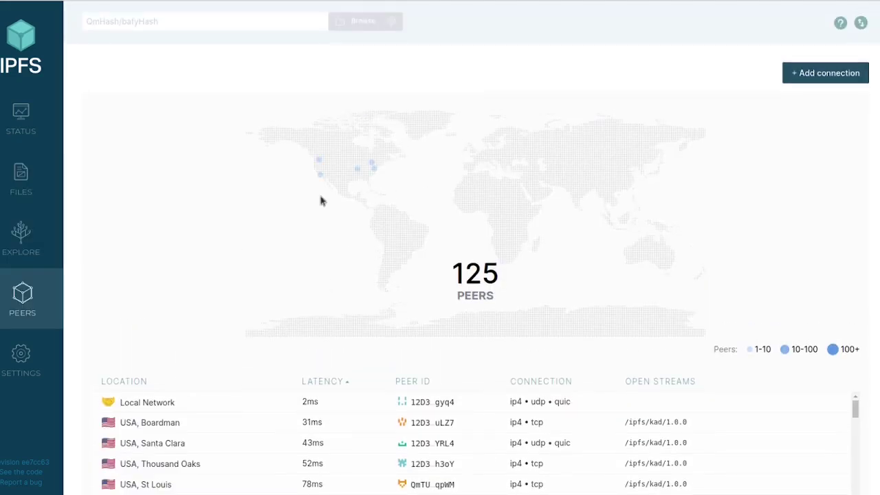
{"action": "scroll", "coordinate": [567, 238], "scroll_direction": "down", "scroll_amount": 2}
{"action": "scroll", "coordinate": [527, 255], "scroll_direction": "down", "scroll_amount": 6}
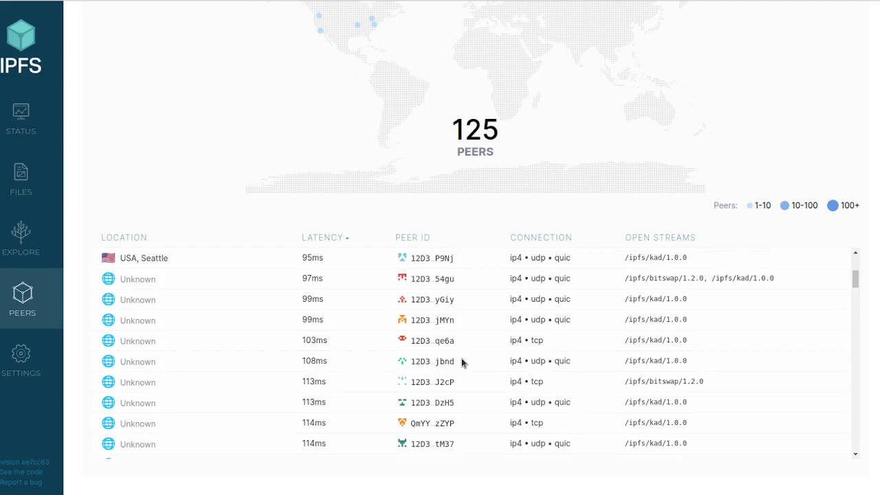
{"action": "scroll", "coordinate": [458, 357], "scroll_direction": "down", "scroll_amount": 5}
{"action": "left_click", "coordinate": [21, 121]}
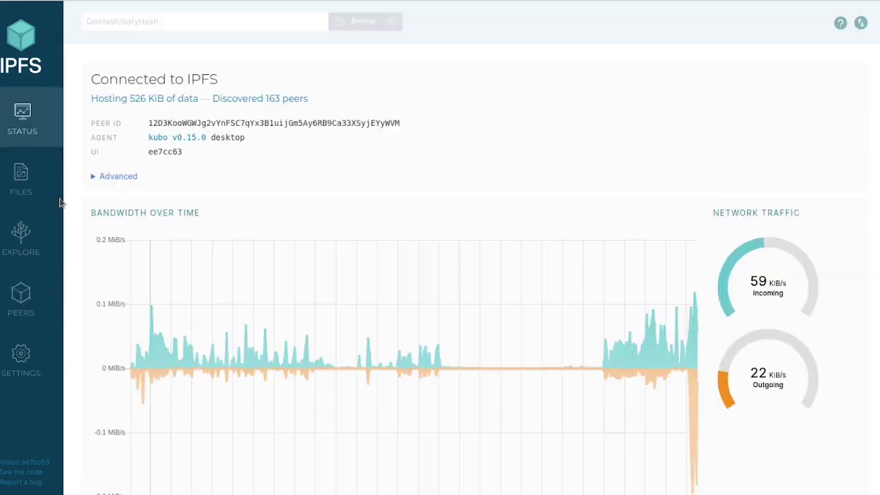
Go back to the file list and view the available import options.
{"action": "left_click", "coordinate": [61, 201]}
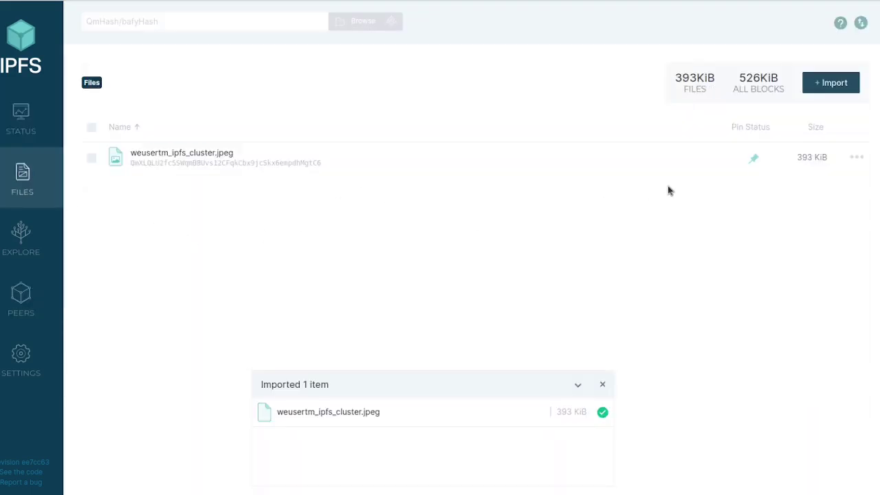
{"action": "left_click", "coordinate": [827, 88]}
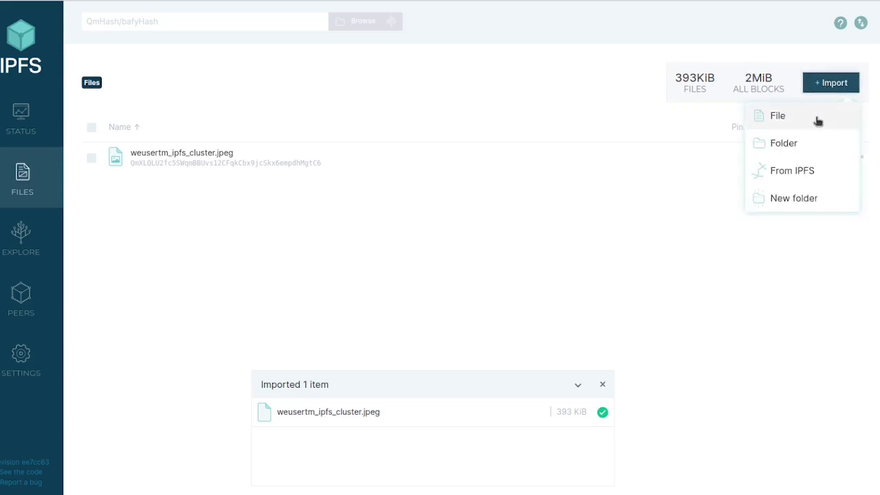
{"action": "left_click", "coordinate": [510, 262]}
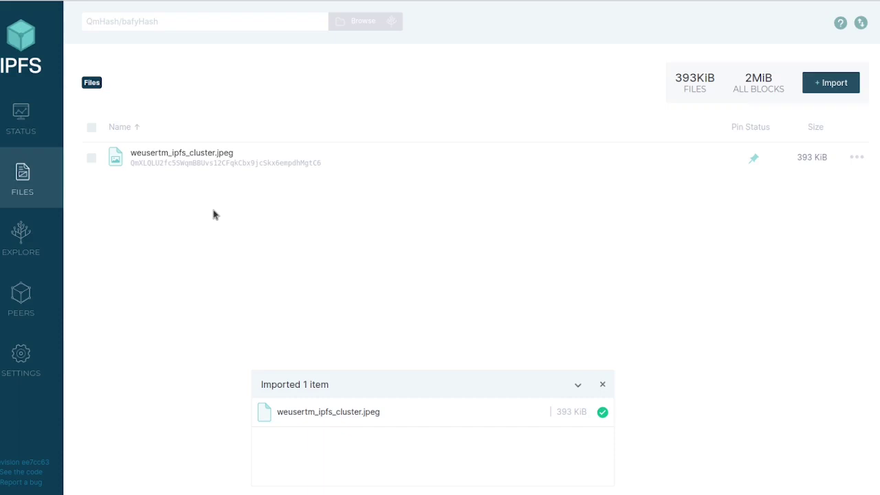
Open the pinned image once more to view it, and go back to the file list.
{"action": "left_click", "coordinate": [582, 165]}
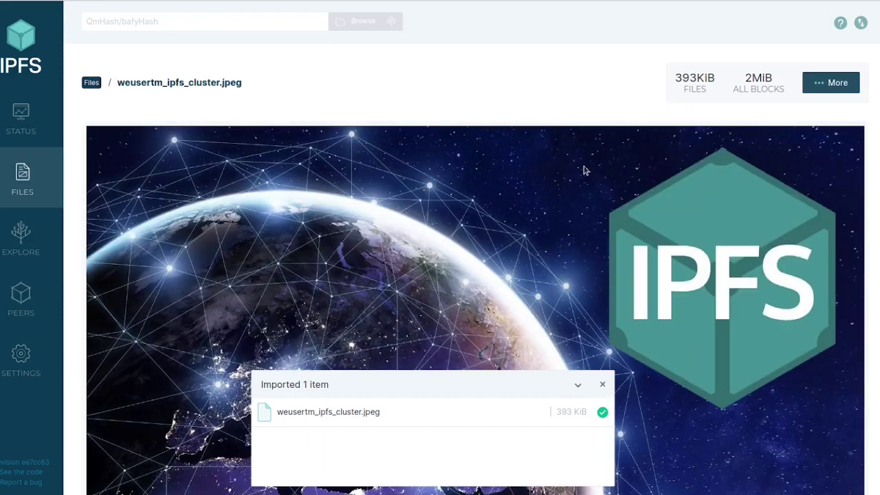
{"action": "scroll", "coordinate": [618, 220], "scroll_direction": "down", "scroll_amount": 2}
{"action": "scroll", "coordinate": [680, 265], "scroll_direction": "up", "scroll_amount": 2}
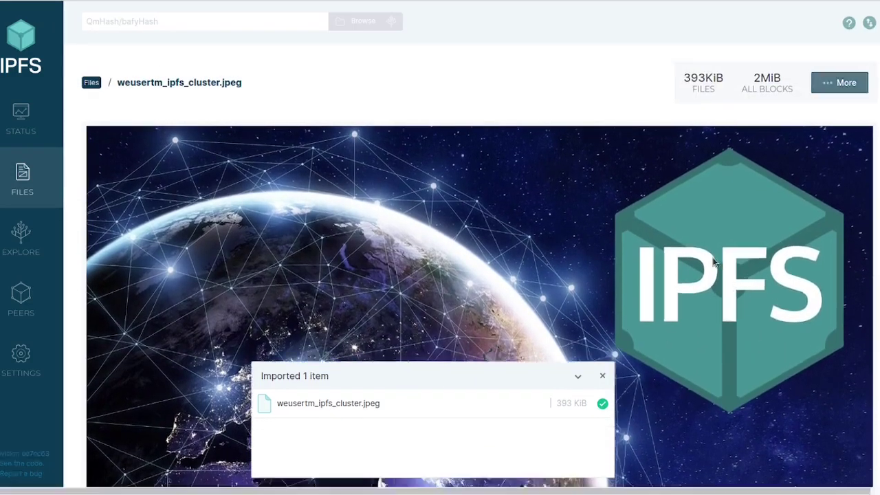
{"action": "key", "text": "alt+Left"}
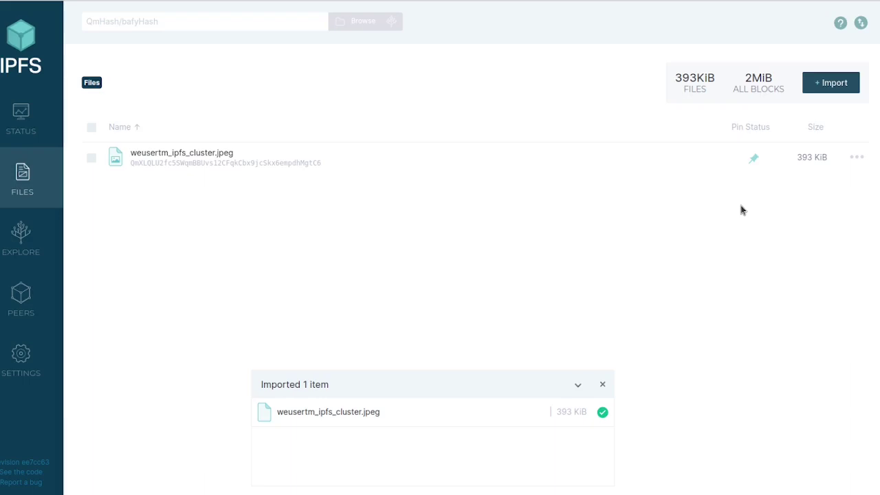
Unpin weusertm_ipfs_cluster.jpeg from the local node and apply the change.
{"action": "left_click", "coordinate": [754, 158]}
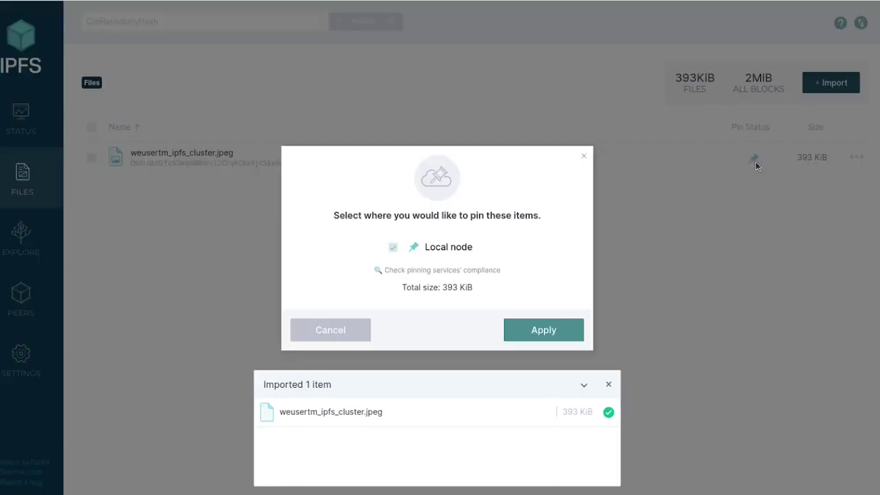
{"action": "left_click", "coordinate": [428, 249]}
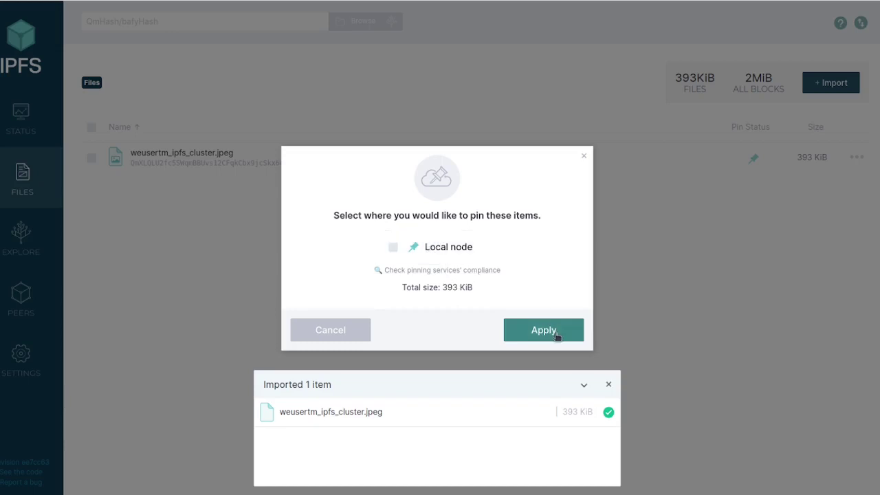
{"action": "left_click", "coordinate": [552, 332]}
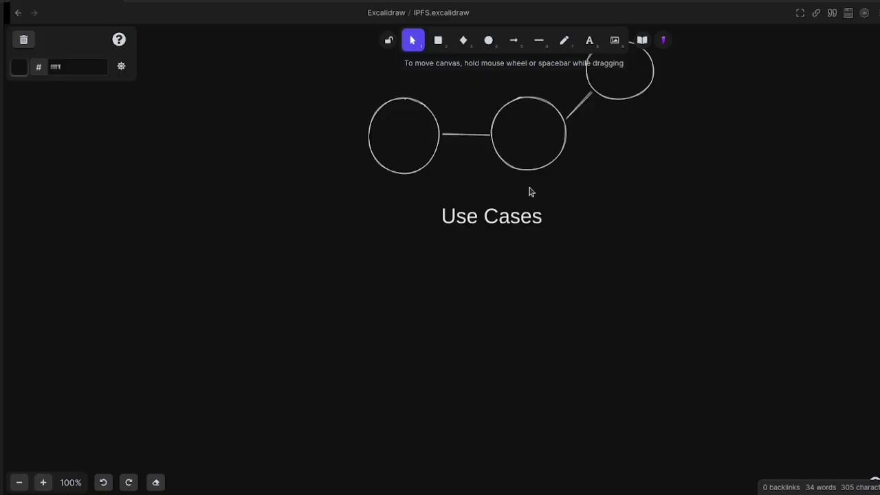
In the Excalidraw drawing, add a three-line text below the Use Cases heading: Websites/apps, Sharing sensitive information, NFTs.
{"action": "double_click", "coordinate": [364, 268]}
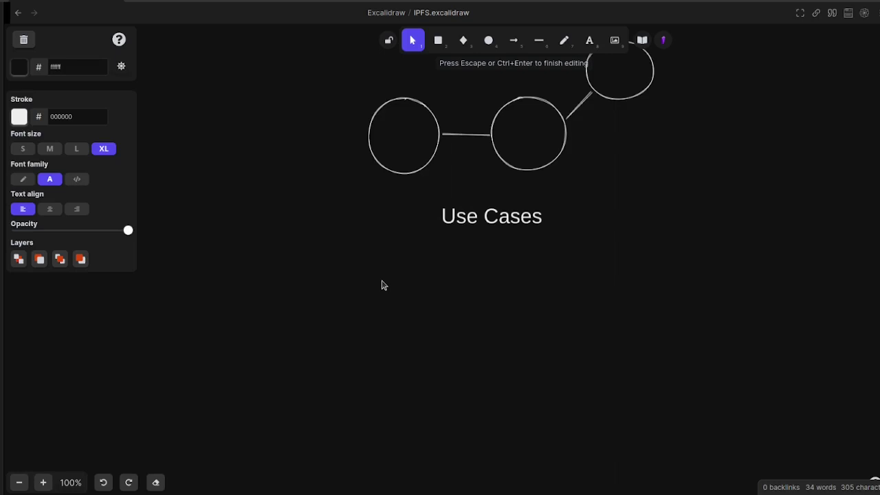
{"action": "type", "text": "Web"}
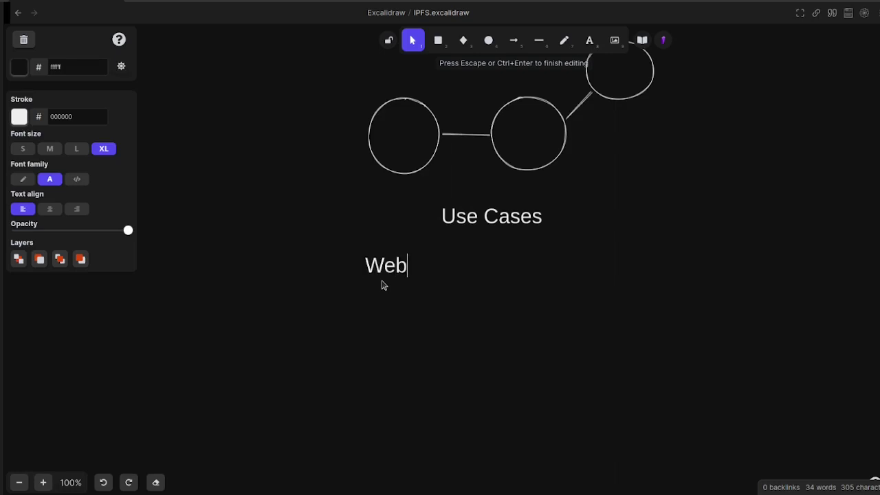
{"action": "type", "text": "sites/apps"}
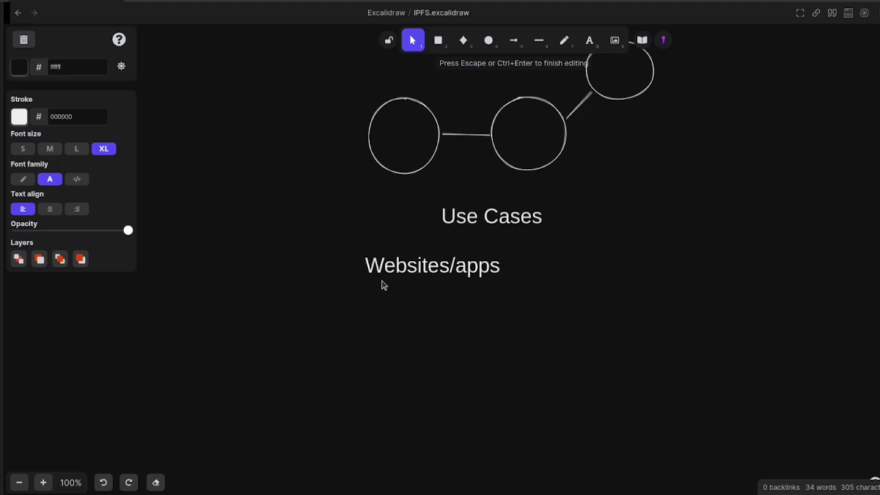
{"action": "key", "text": "Return"}
{"action": "type", "text": "Sharing sensitive i"}
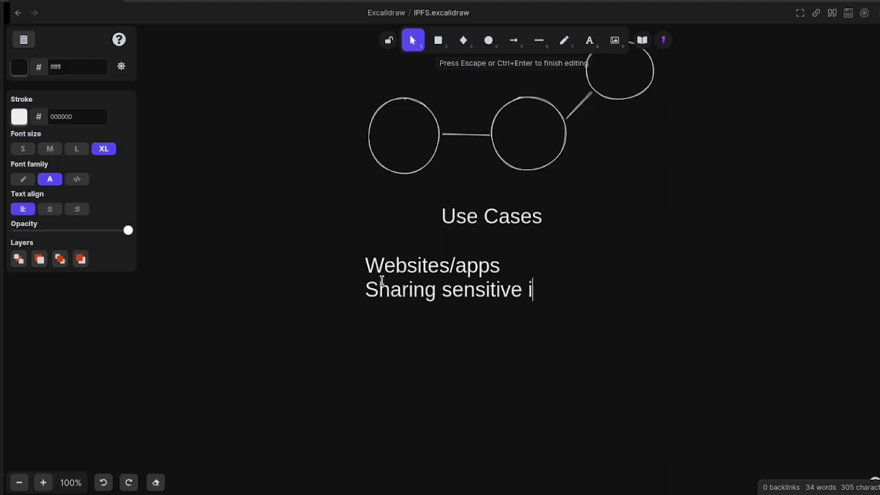
{"action": "type", "text": "nformation"}
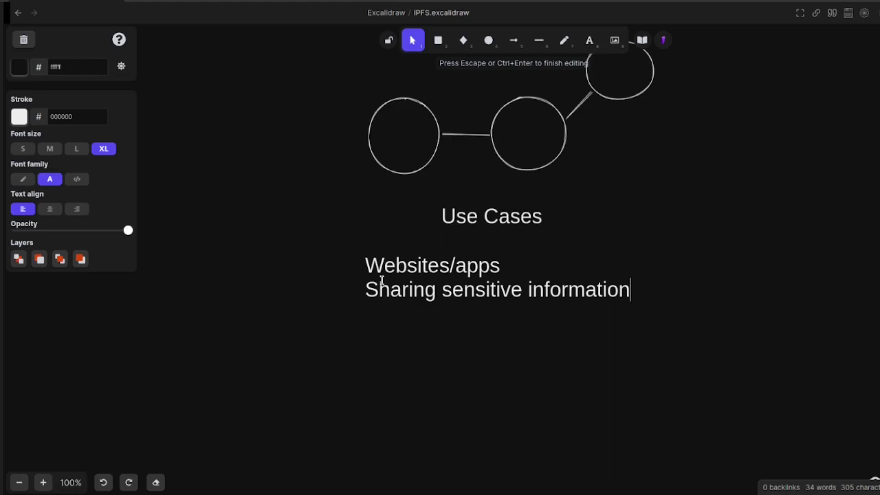
{"action": "key", "text": "Return"}
{"action": "type", "text": "NFTs"}
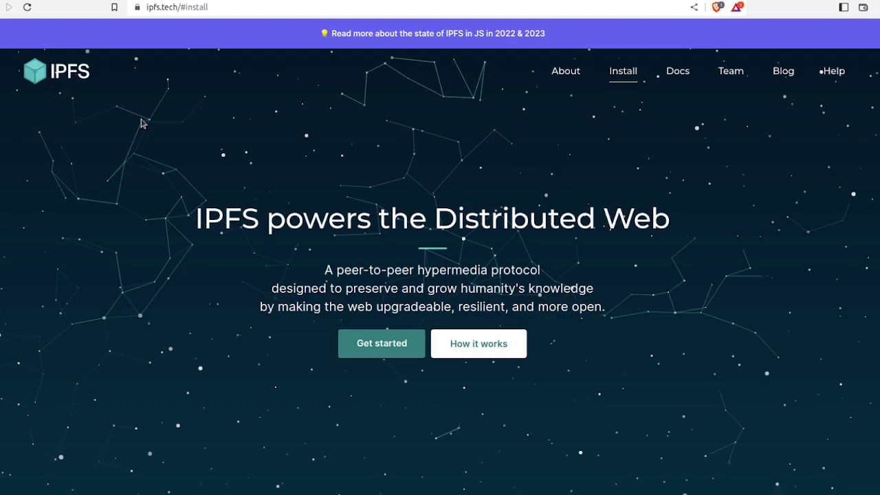
Switch to the browser and look through the ipfs.tech homepage, including its comparison with today's web, install options and user groups.
{"action": "scroll", "coordinate": [281, 295], "scroll_direction": "down", "scroll_amount": 10}
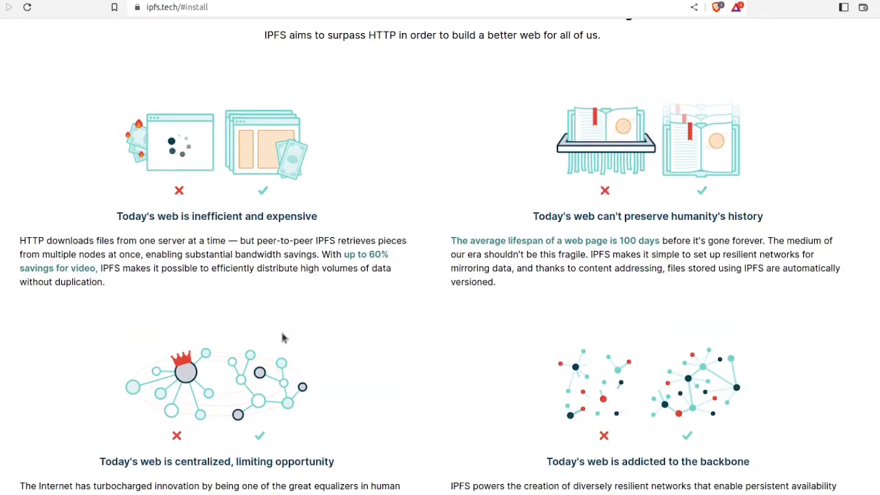
{"action": "scroll", "coordinate": [429, 288], "scroll_direction": "down", "scroll_amount": 3}
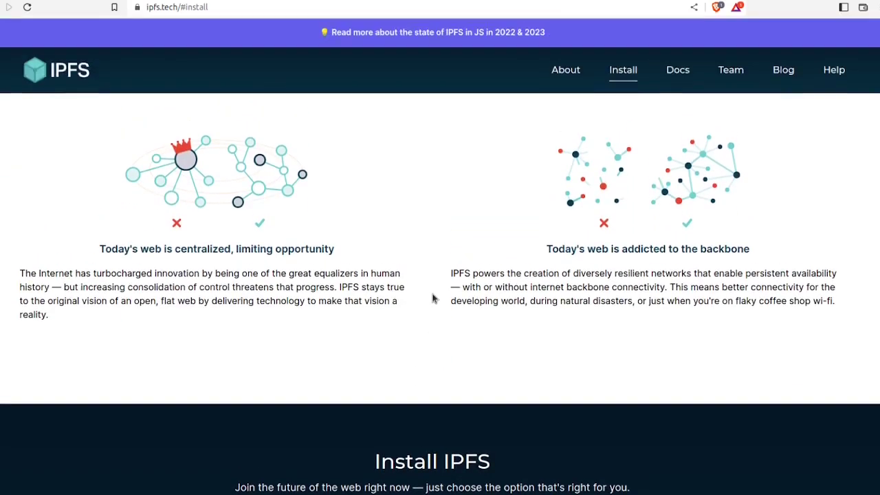
{"action": "scroll", "coordinate": [433, 298], "scroll_direction": "down", "scroll_amount": 8}
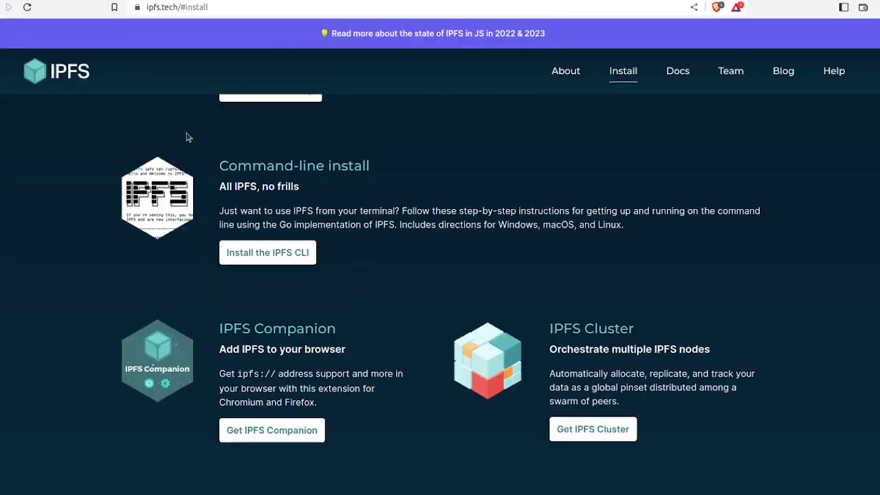
{"action": "scroll", "coordinate": [186, 137], "scroll_direction": "up", "scroll_amount": 1}
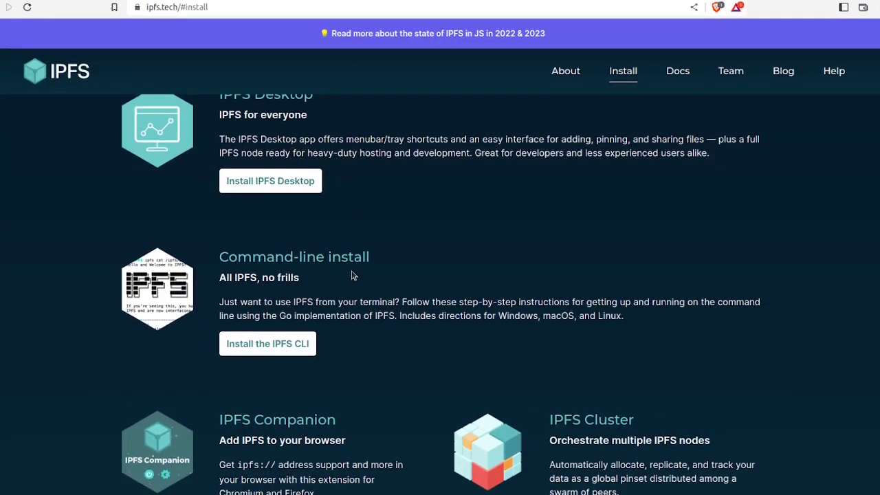
{"action": "scroll", "coordinate": [352, 275], "scroll_direction": "down", "scroll_amount": 10}
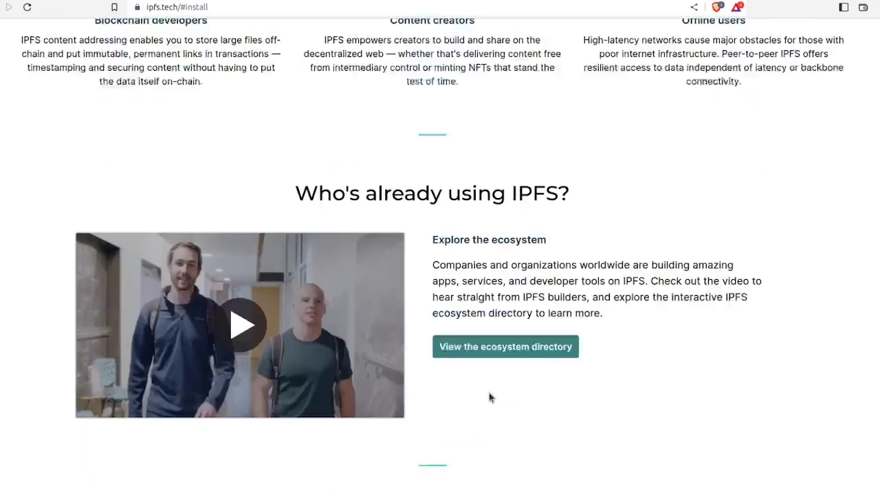
{"action": "scroll", "coordinate": [489, 392], "scroll_direction": "down", "scroll_amount": 5}
{"action": "scroll", "coordinate": [478, 377], "scroll_direction": "up", "scroll_amount": 10}
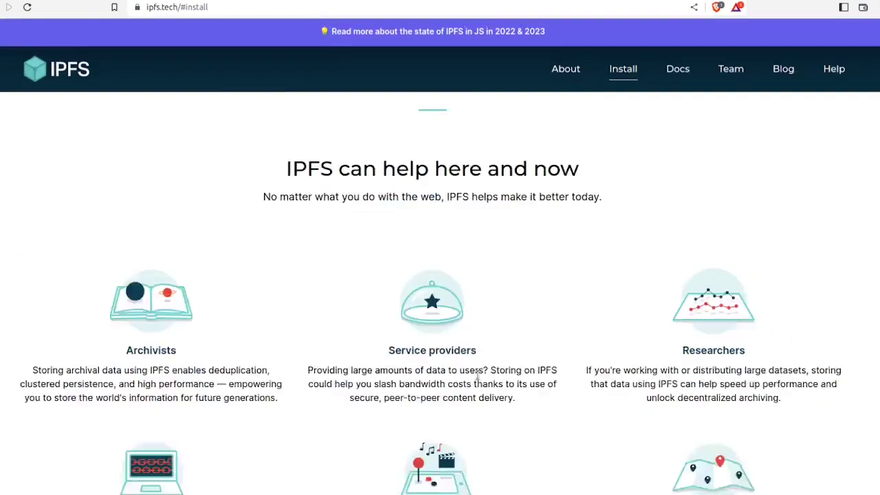
{"action": "scroll", "coordinate": [477, 376], "scroll_direction": "up", "scroll_amount": 15}
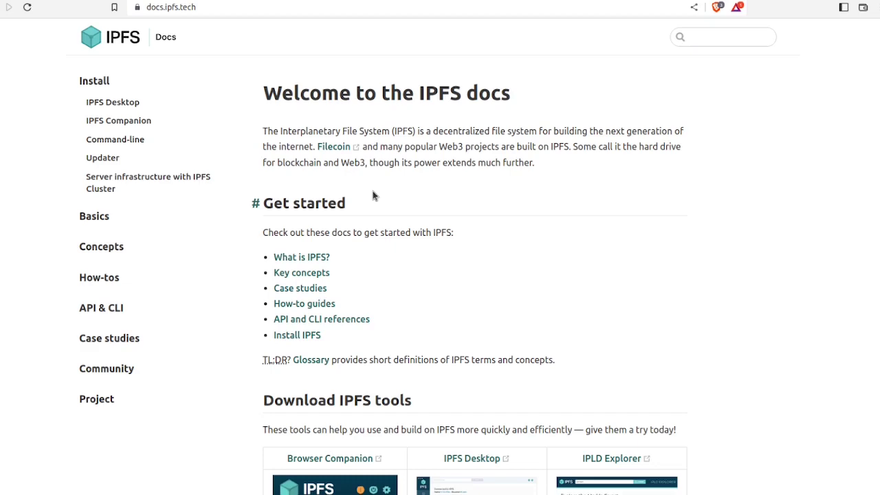
Look over the IPFS docs welcome page, including the tool downloads and the website hosting section.
{"action": "scroll", "coordinate": [375, 193], "scroll_direction": "down", "scroll_amount": 7}
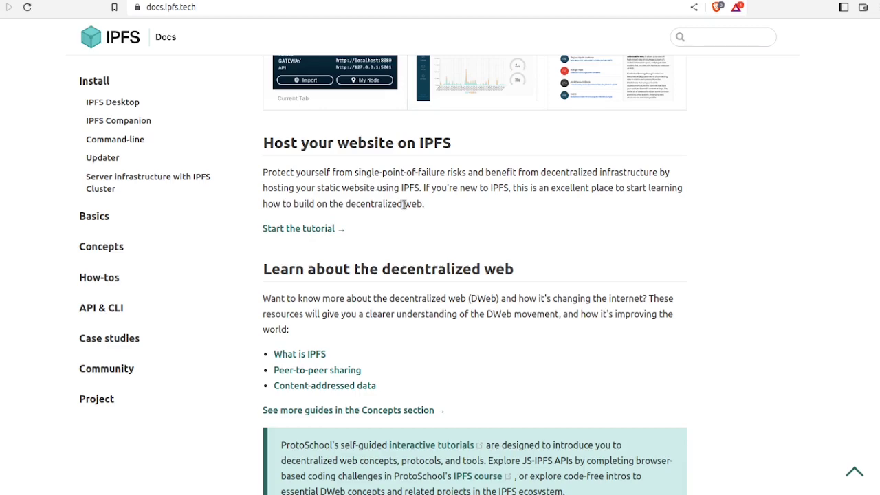
{"action": "scroll", "coordinate": [473, 191], "scroll_direction": "up", "scroll_amount": 1}
{"action": "scroll", "coordinate": [473, 190], "scroll_direction": "up", "scroll_amount": 2}
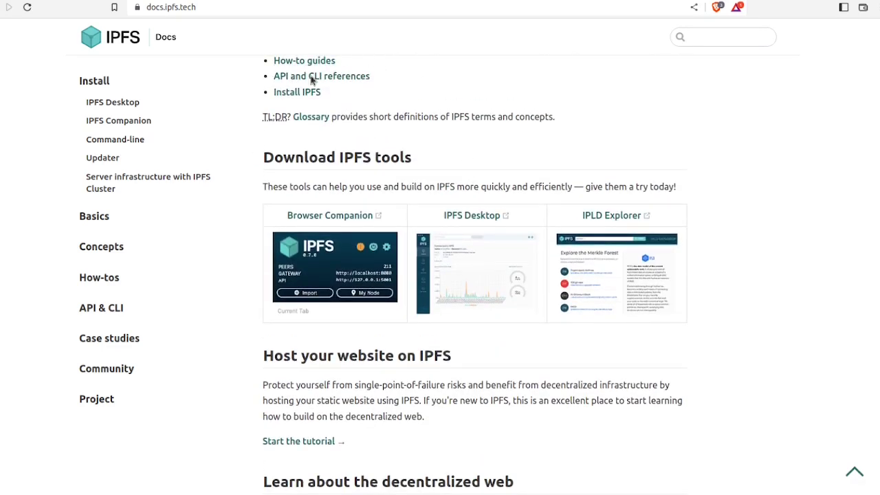
Open the IPFS ecosystem directory and browse its featured projects and the list of all projects.
{"action": "left_click", "coordinate": [308, 5]}
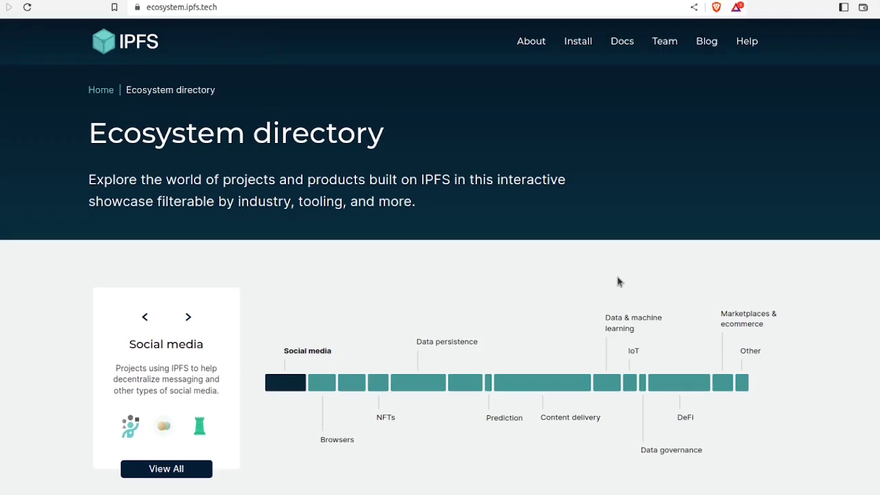
{"action": "scroll", "coordinate": [619, 226], "scroll_direction": "down", "scroll_amount": 1}
{"action": "scroll", "coordinate": [608, 254], "scroll_direction": "down", "scroll_amount": 5}
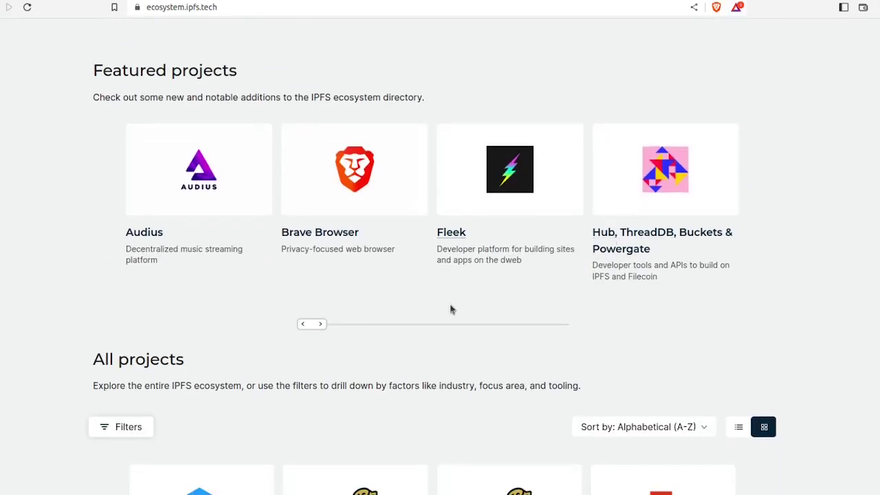
{"action": "left_click_drag", "start_coordinate": [314, 326], "coordinate": [480, 328]}
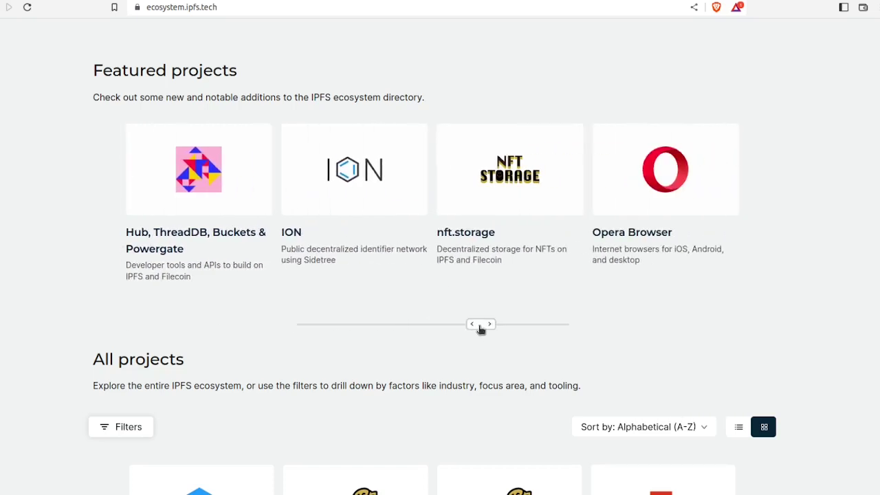
{"action": "scroll", "coordinate": [454, 275], "scroll_direction": "down", "scroll_amount": 3}
{"action": "scroll", "coordinate": [547, 314], "scroll_direction": "up", "scroll_amount": 3}
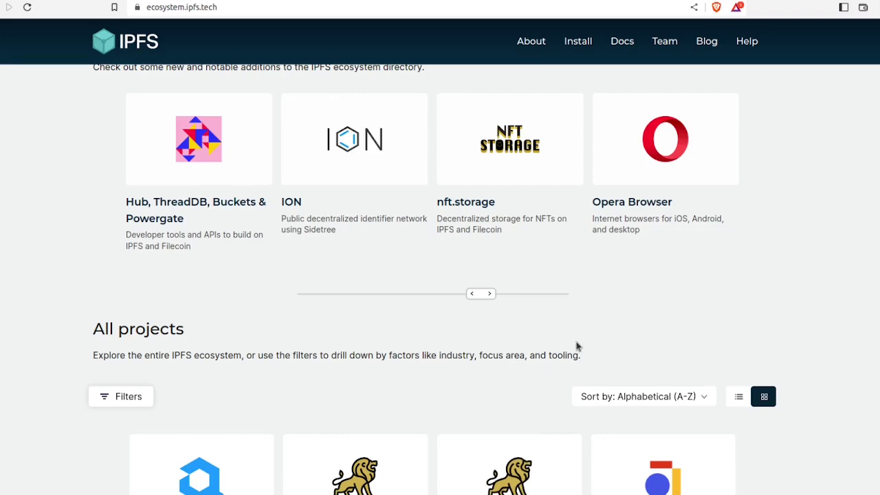
{"action": "scroll", "coordinate": [576, 346], "scroll_direction": "down", "scroll_amount": 10}
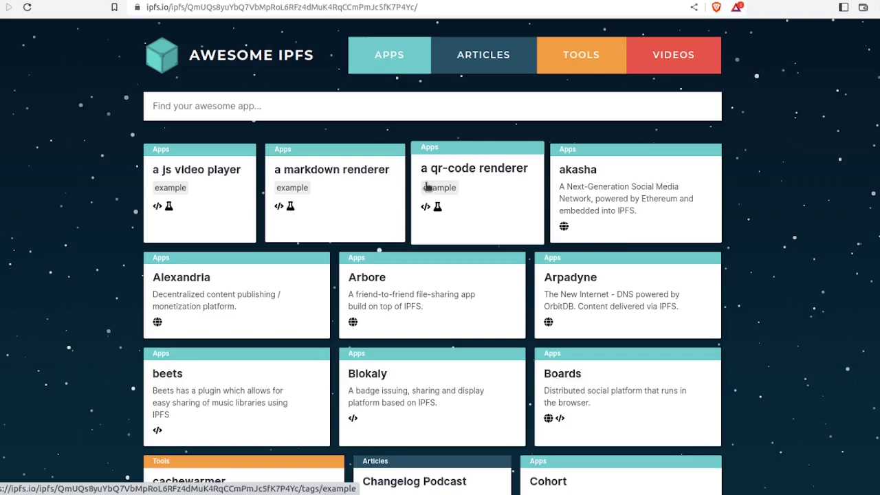
Look through the apps, tools and articles listed on the Awesome IPFS page.
{"action": "scroll", "coordinate": [427, 190], "scroll_direction": "down", "scroll_amount": 4}
{"action": "scroll", "coordinate": [423, 198], "scroll_direction": "down", "scroll_amount": 6}
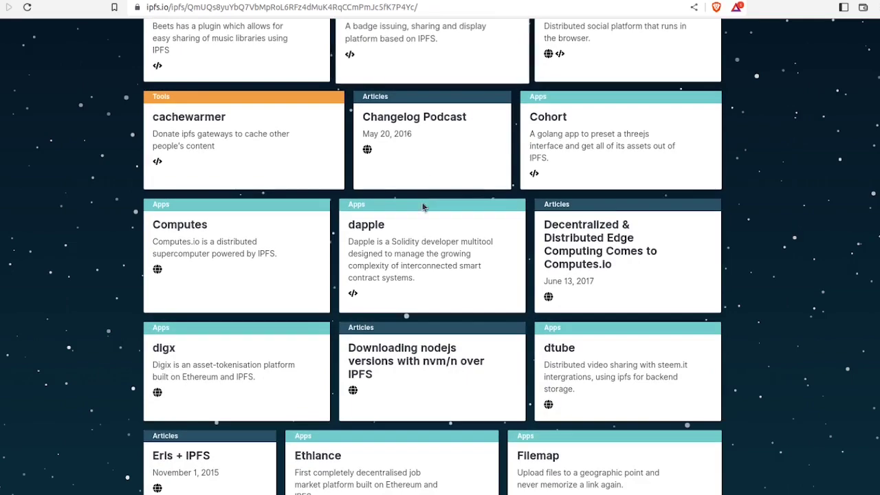
{"action": "scroll", "coordinate": [329, 333], "scroll_direction": "up", "scroll_amount": 10}
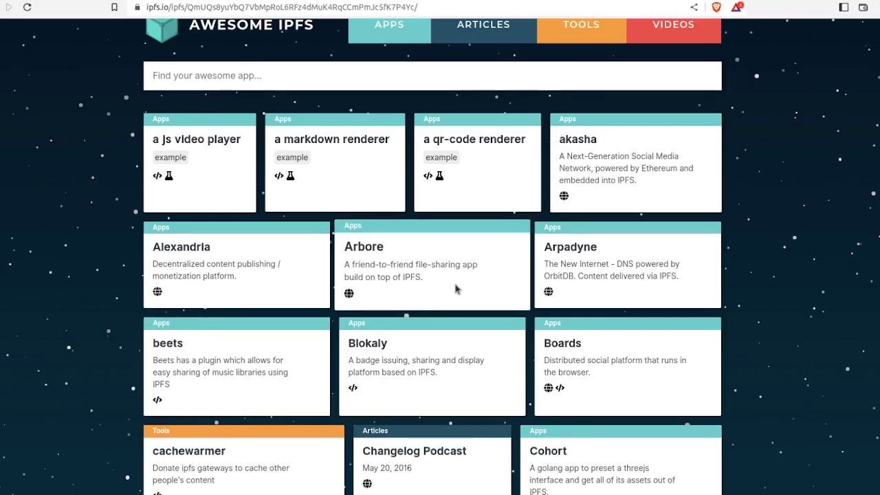
{"action": "scroll", "coordinate": [467, 287], "scroll_direction": "up", "scroll_amount": 1}
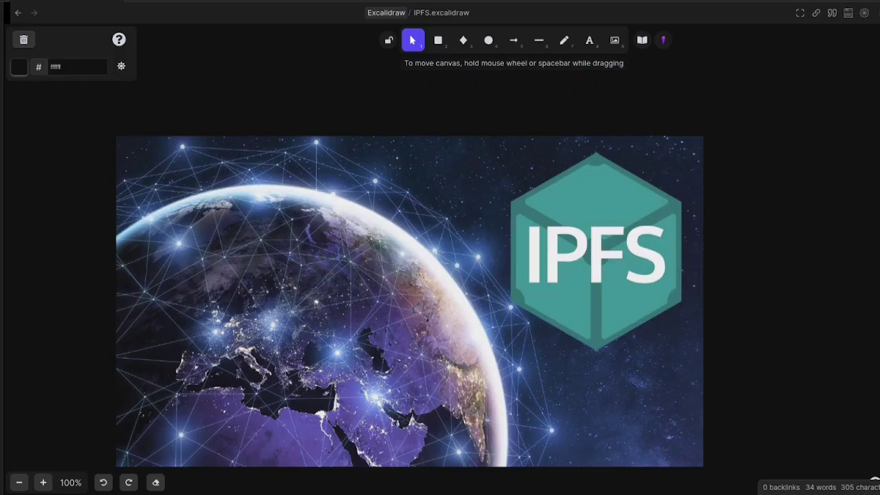